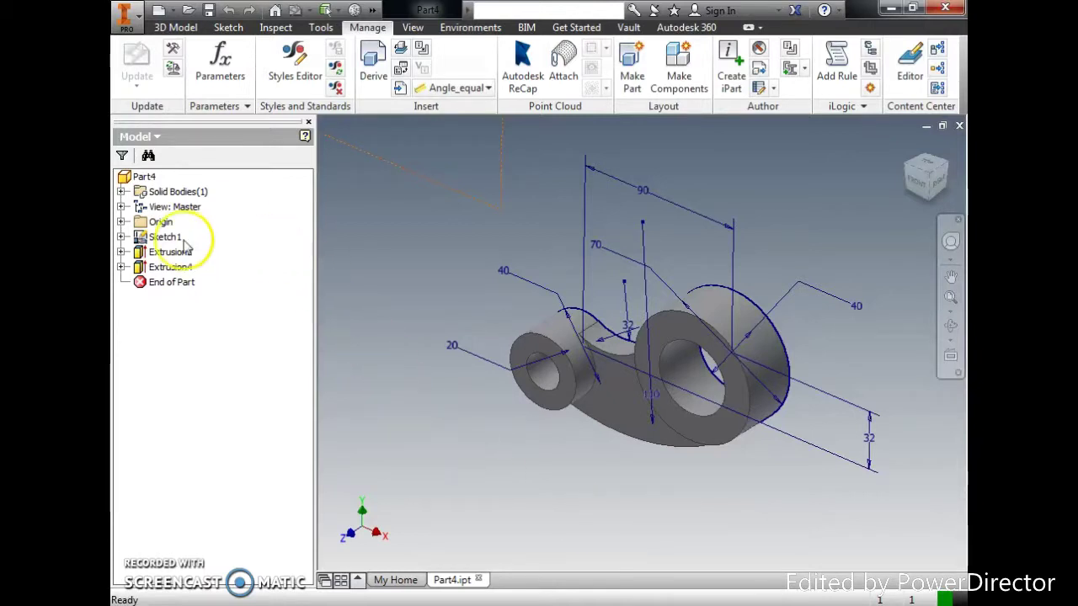
Extrude the small 20 mm circle of Sketch1 asymmetrically by 65 mm and 32.5 mm as a new solid
{"action": "left_click", "coordinate": [166, 237]}
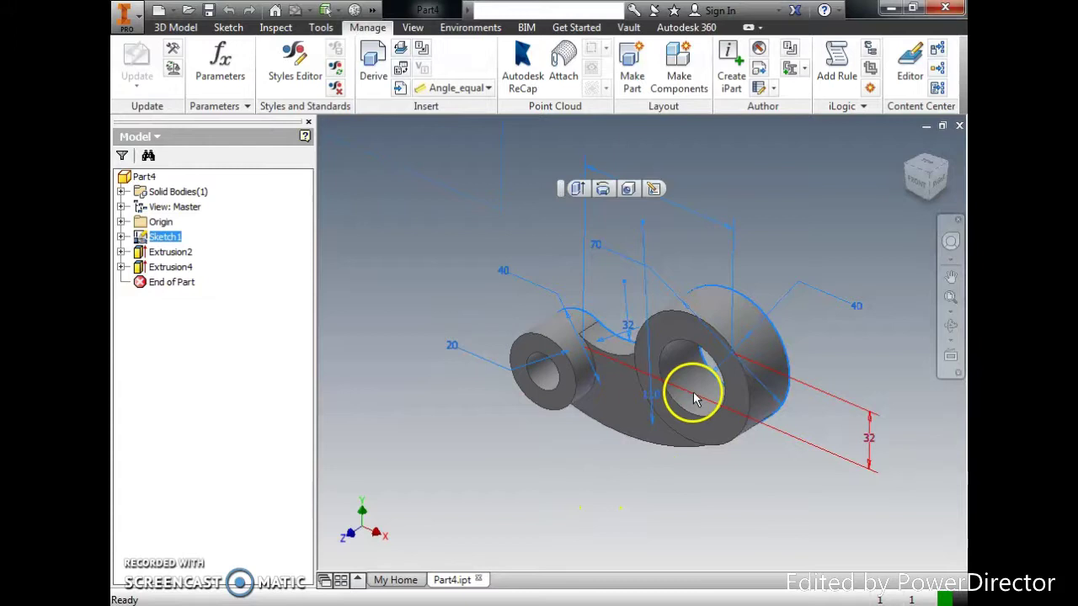
{"action": "left_click", "coordinate": [488, 512]}
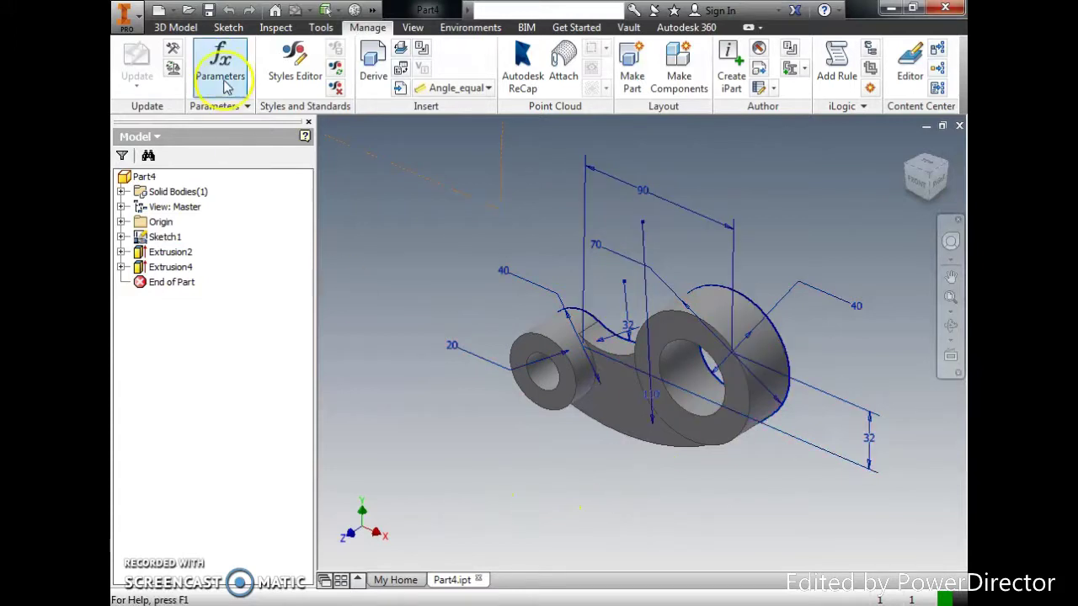
{"action": "left_click", "coordinate": [177, 27]}
{"action": "left_click", "coordinate": [196, 66]}
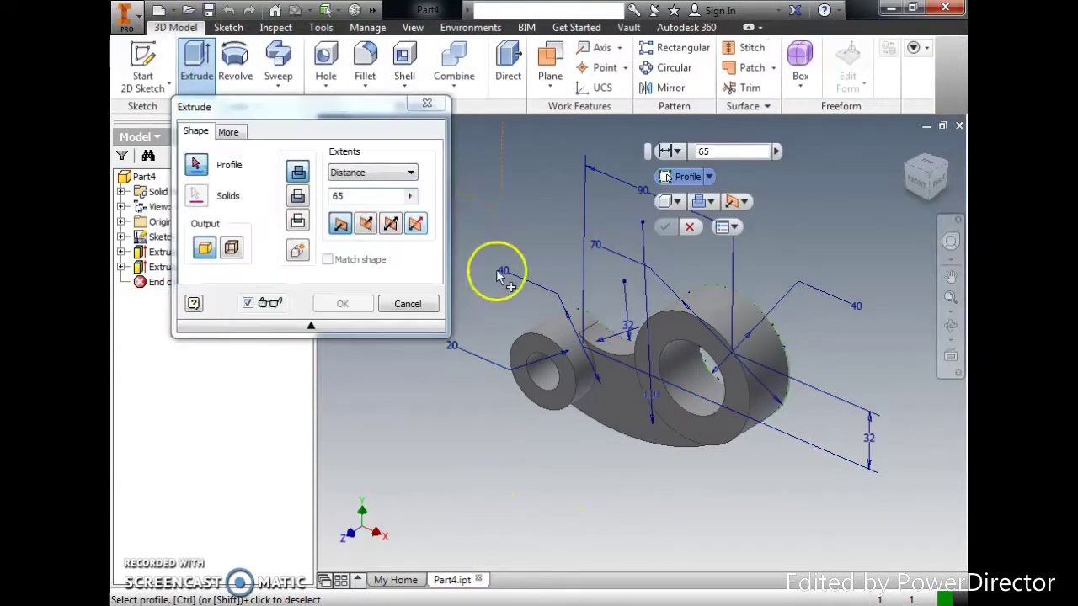
{"action": "mouse_move", "coordinate": [525, 447]}
{"action": "middle_mouse_down", "text": "shift"}
{"action": "mouse_move", "coordinate": [546, 411]}
{"action": "mouse_move", "coordinate": [635, 497]}
{"action": "mouse_move", "coordinate": [628, 510]}
{"action": "mouse_move", "coordinate": [609, 493]}
{"action": "middle_mouse_up", "text": "shift"}
{"action": "left_click", "coordinate": [552, 364]}
{"action": "left_click", "coordinate": [415, 223]}
{"action": "left_click", "coordinate": [489, 201]}
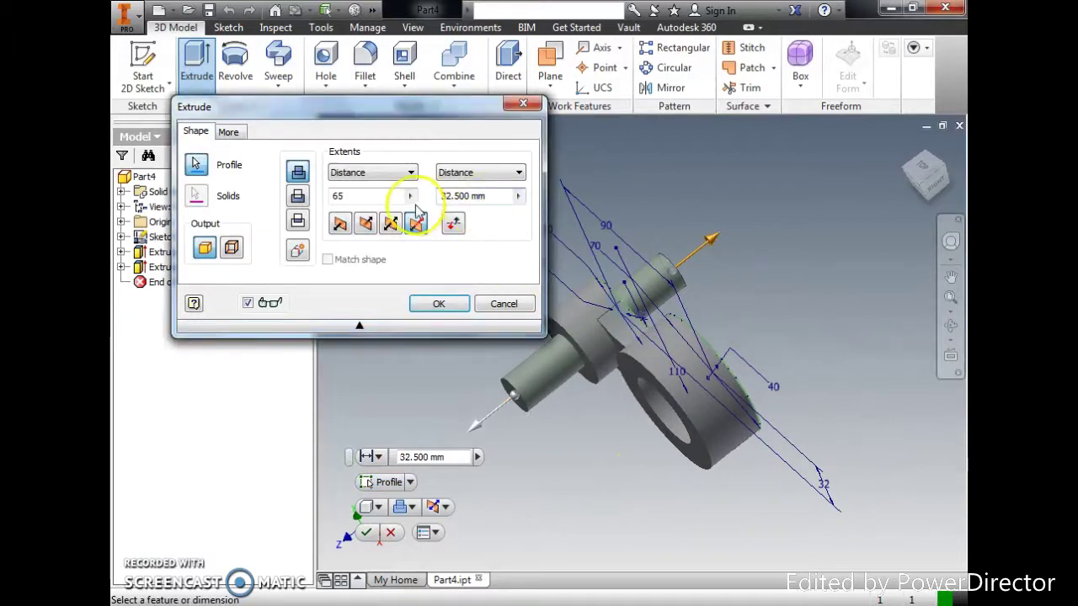
{"action": "left_click", "coordinate": [384, 197]}
{"action": "middle_click_drag", "start_coordinate": [598, 493], "coordinate": [606, 486], "text": "shift"}
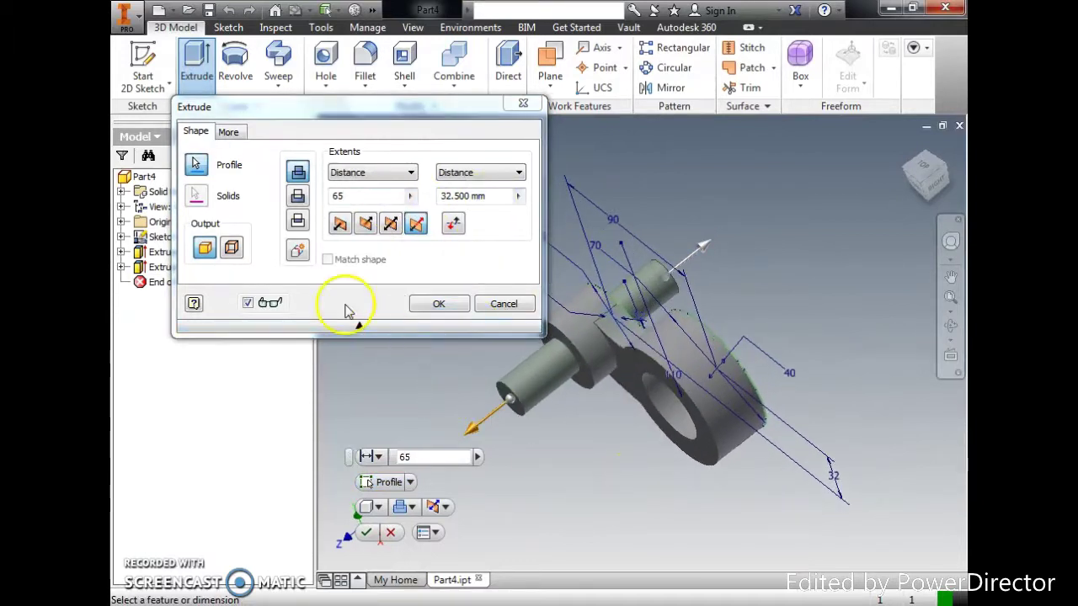
{"action": "left_click", "coordinate": [299, 251]}
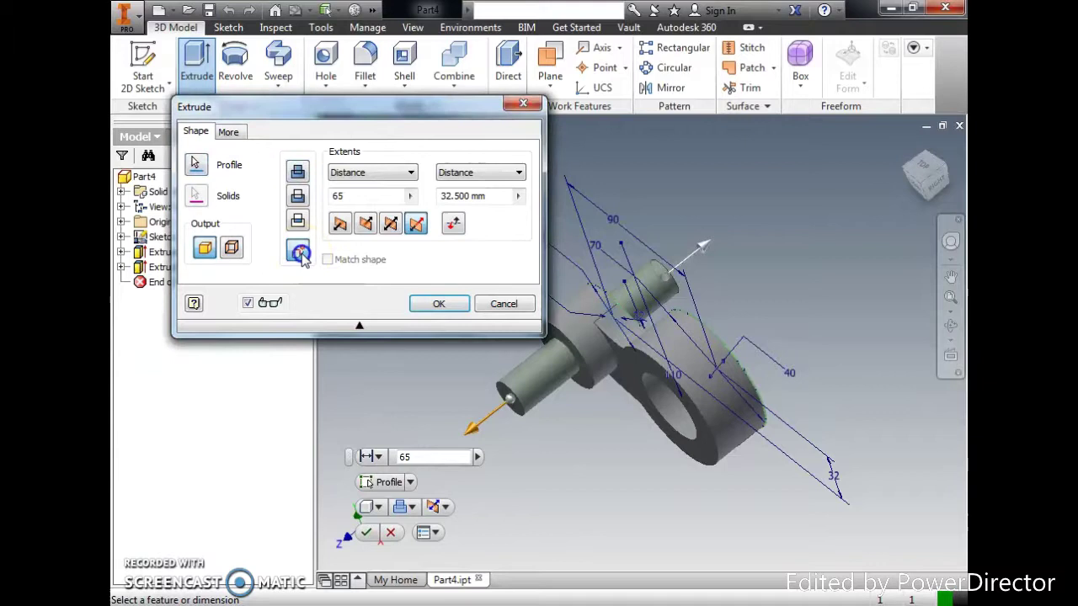
{"action": "left_click", "coordinate": [439, 305]}
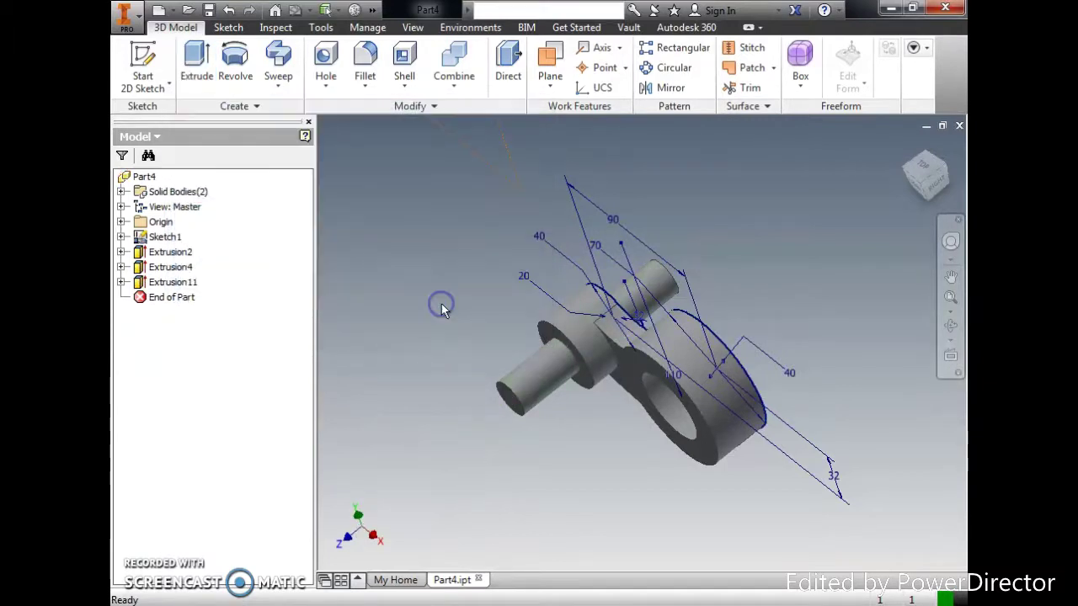
Examine the part's solid bodies and identify the one formed by the small cylinder
{"action": "middle_click_drag", "start_coordinate": [577, 488], "coordinate": [601, 480], "text": "shift"}
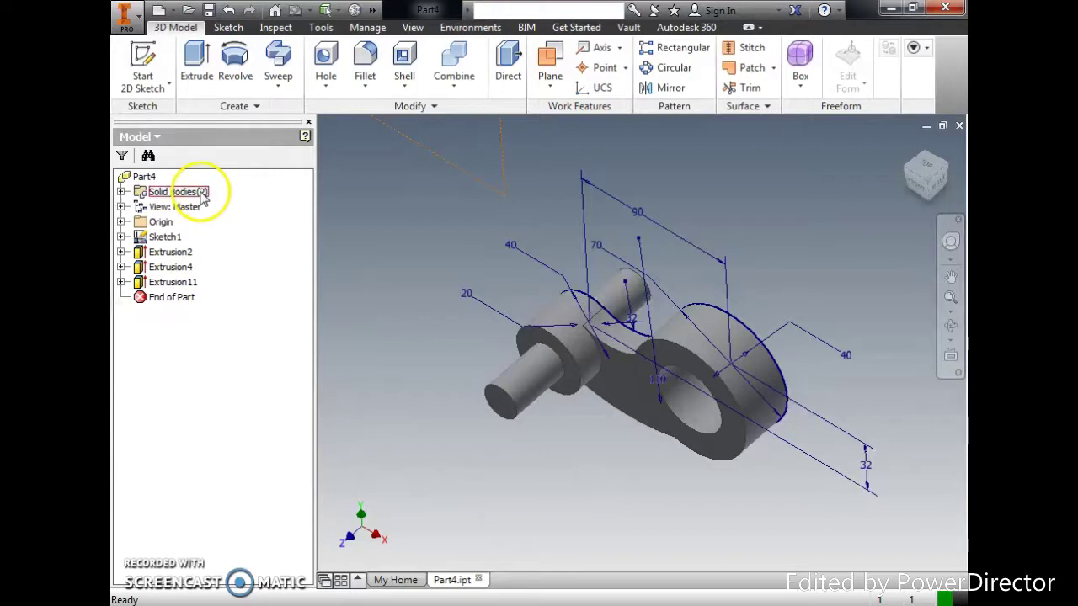
{"action": "left_click", "coordinate": [121, 192]}
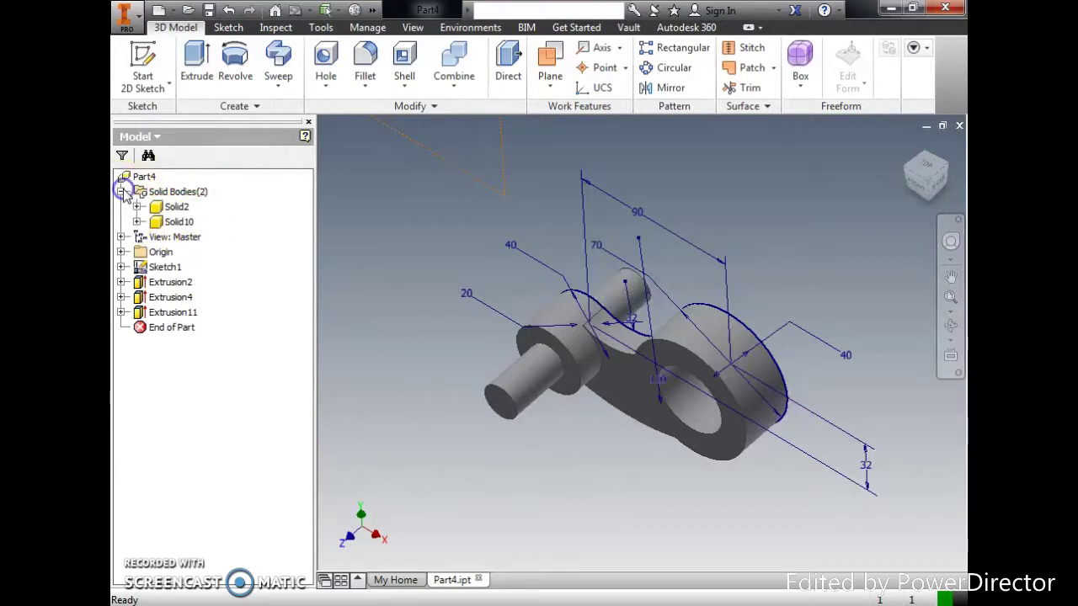
{"action": "left_click", "coordinate": [179, 221]}
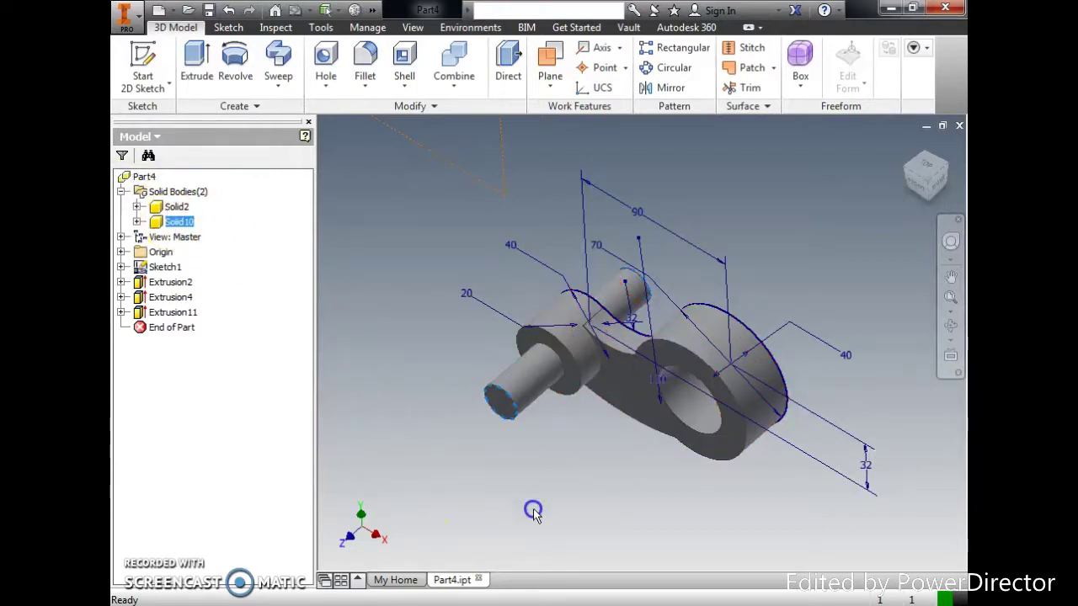
Extrude the large 40 mm circle of the sketch asymmetrically by 65 mm and 32.5 mm as a new solid
{"action": "left_click", "coordinate": [196, 63]}
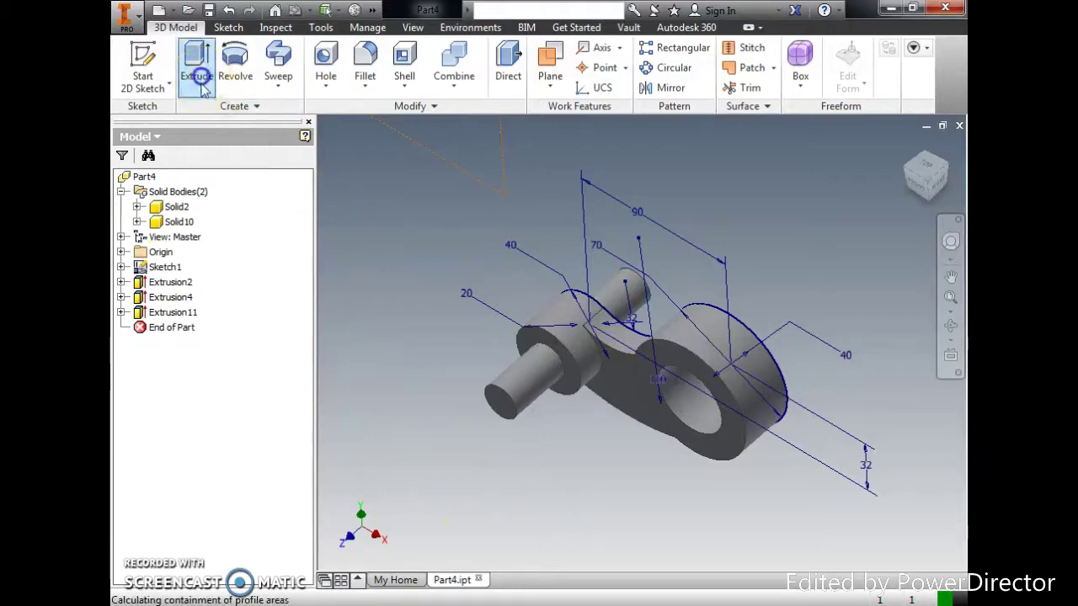
{"action": "middle_click_drag", "start_coordinate": [601, 512], "coordinate": [570, 498], "text": "shift"}
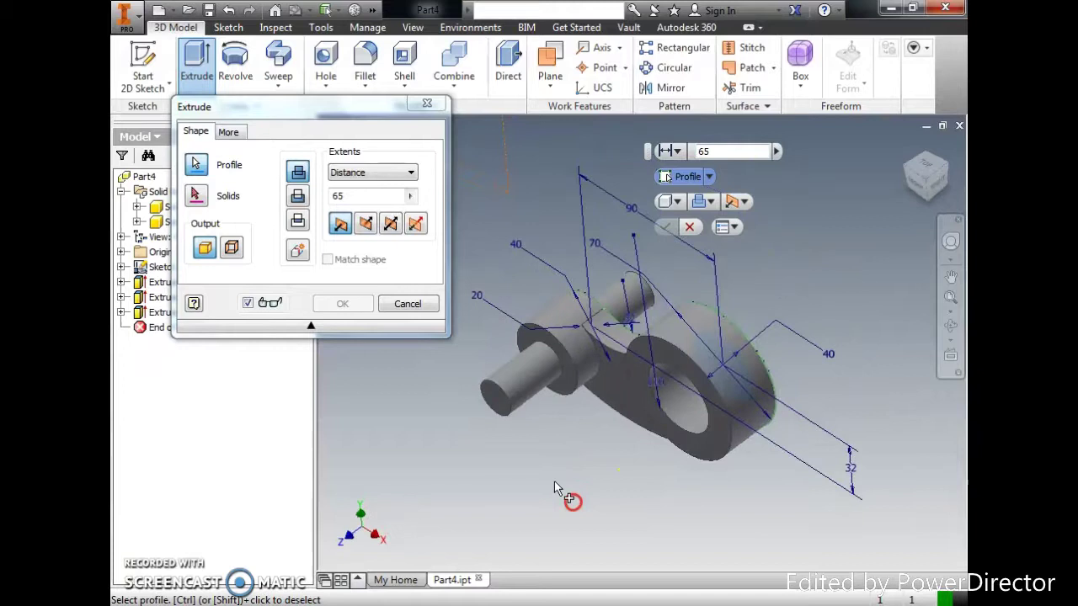
{"action": "left_click", "coordinate": [415, 223]}
{"action": "left_click", "coordinate": [297, 250]}
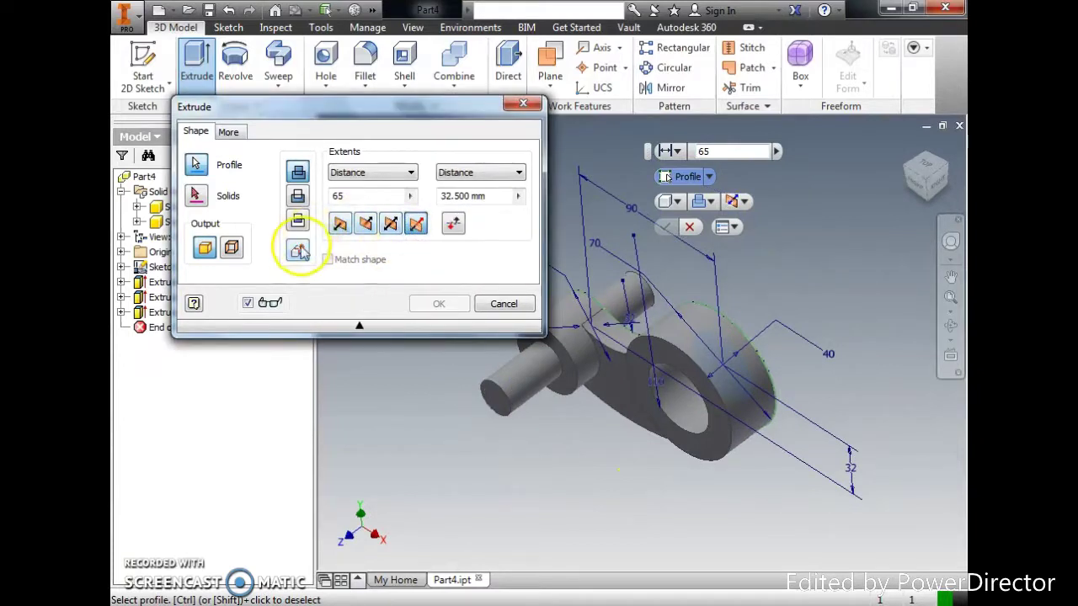
{"action": "middle_click_drag", "start_coordinate": [818, 525], "coordinate": [839, 515], "text": "shift"}
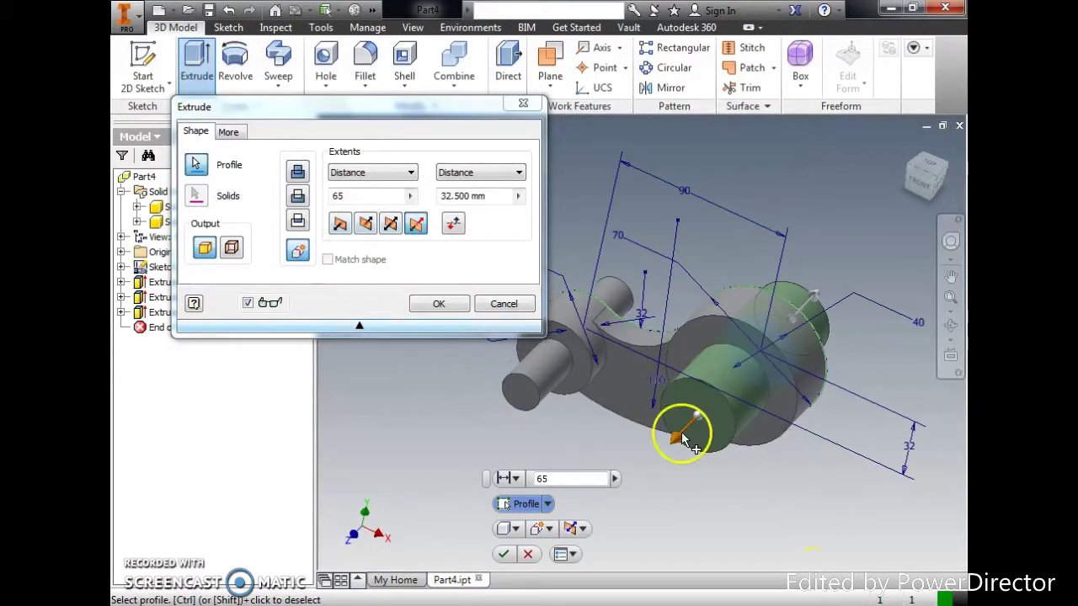
{"action": "left_click", "coordinate": [417, 307]}
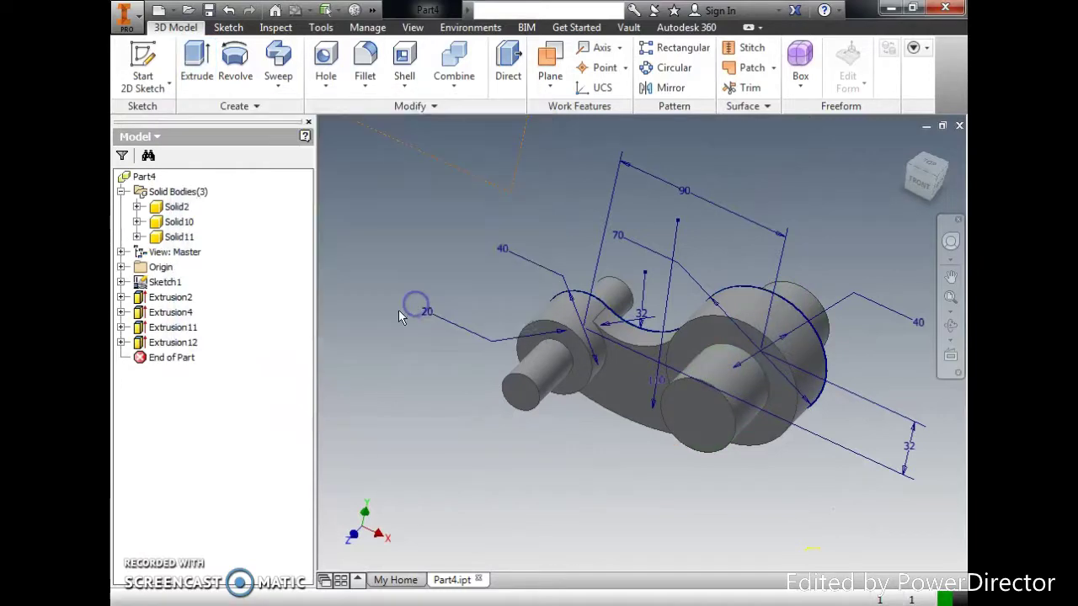
Save the part with its two cylinder bodies
{"action": "middle_click_drag", "start_coordinate": [562, 461], "coordinate": [526, 477], "text": "shift"}
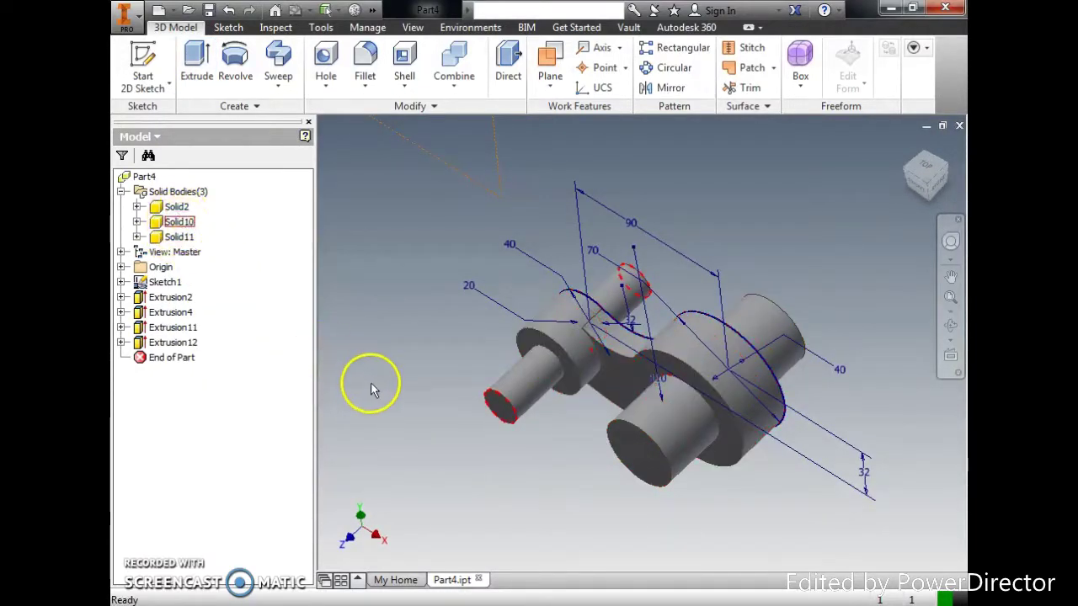
{"action": "left_click", "coordinate": [400, 418]}
{"action": "left_click", "coordinate": [210, 11]}
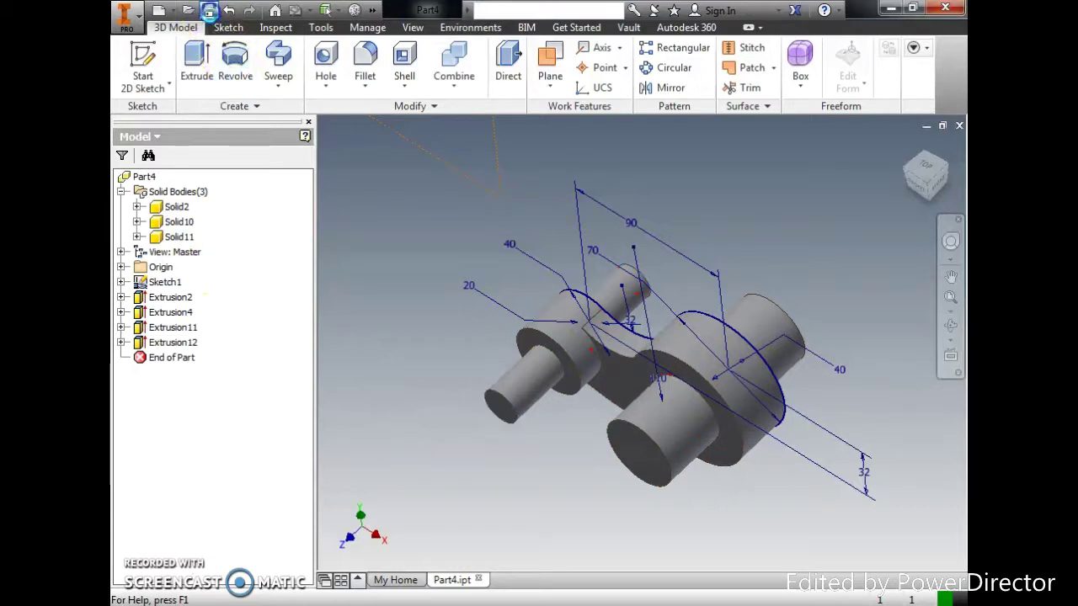
Mark Solid10 and Solid11 as export objects and check the export setting of Solid2
{"action": "right_click", "coordinate": [174, 223]}
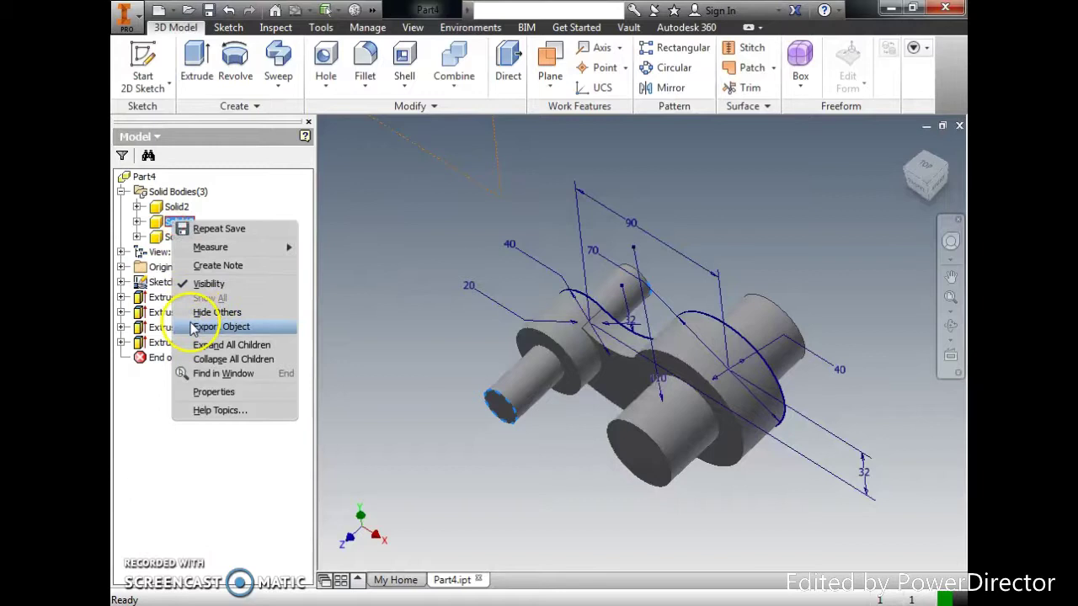
{"action": "left_click", "coordinate": [179, 222]}
{"action": "left_click", "coordinate": [178, 236]}
{"action": "right_click", "coordinate": [178, 236]}
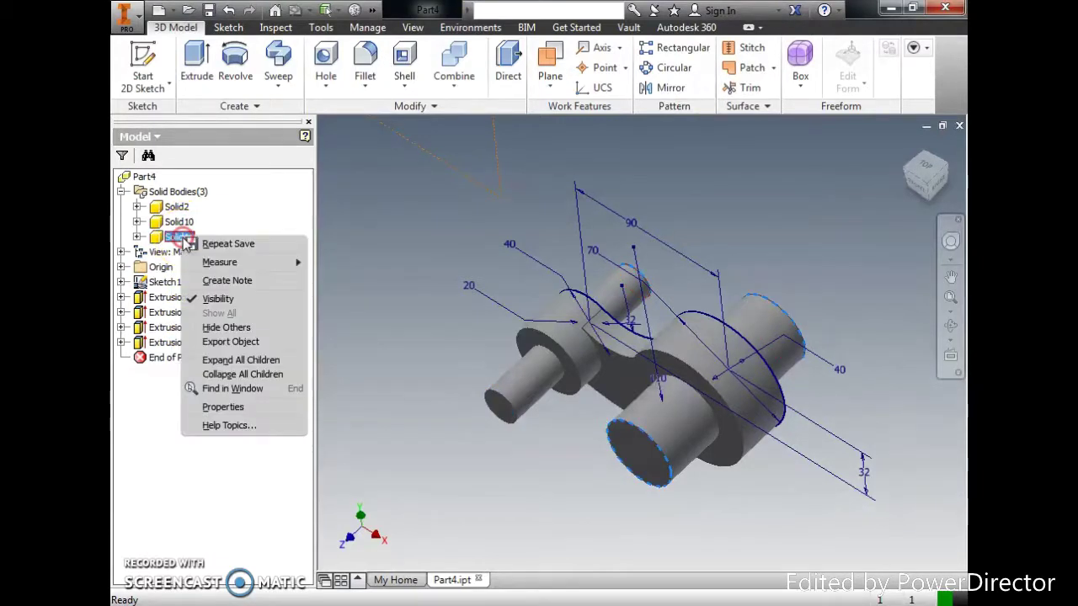
{"action": "left_click", "coordinate": [205, 342]}
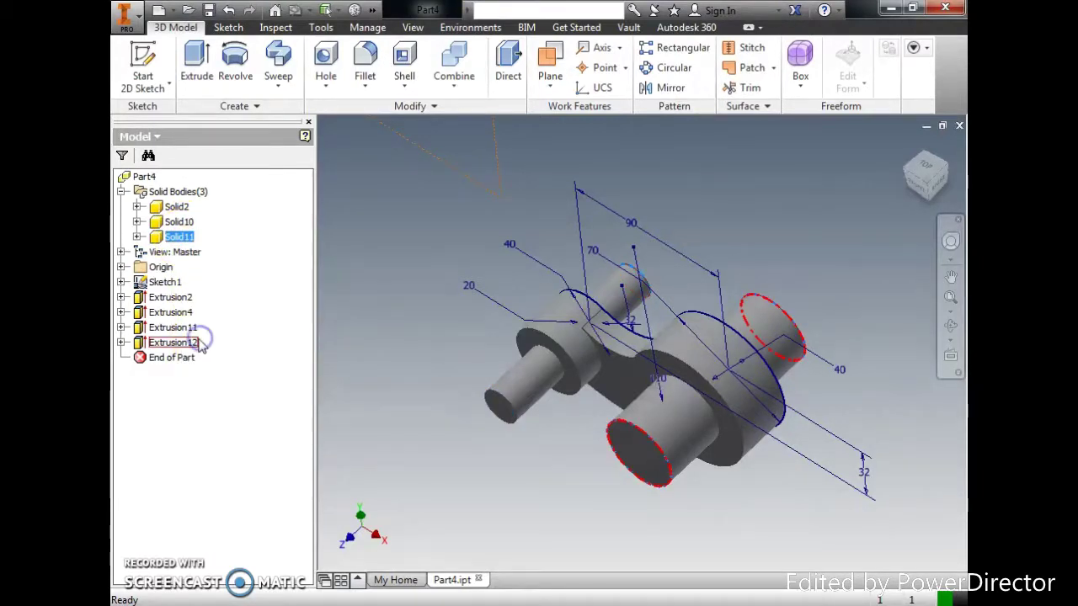
{"action": "left_click", "coordinate": [367, 366]}
{"action": "right_click", "coordinate": [177, 207]}
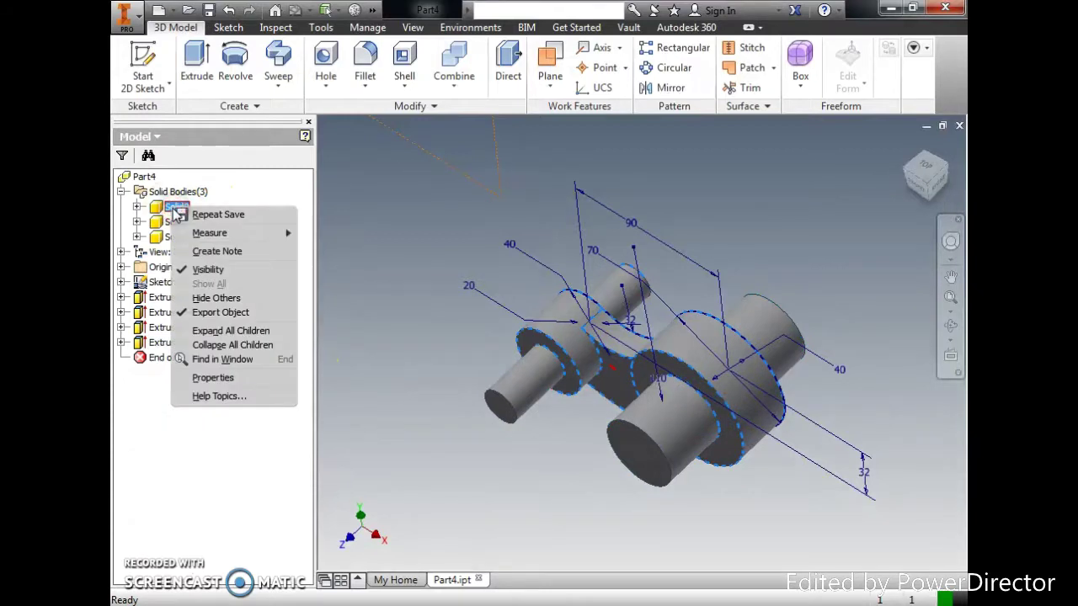
{"action": "left_click", "coordinate": [402, 346]}
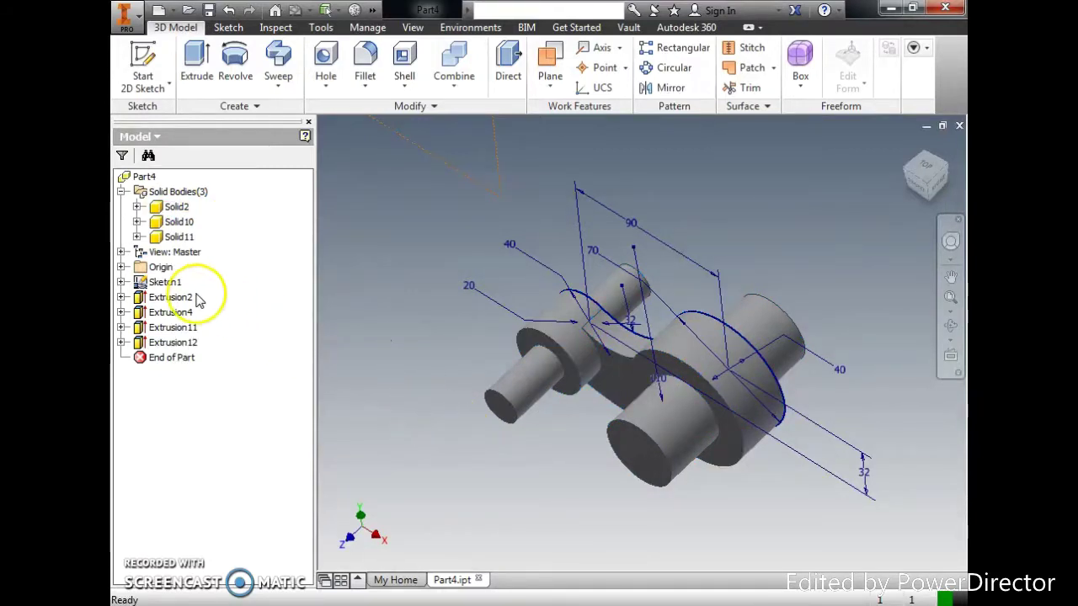
Turn off the visibility of Sketch1
{"action": "left_click", "coordinate": [167, 282]}
{"action": "right_click", "coordinate": [170, 283]}
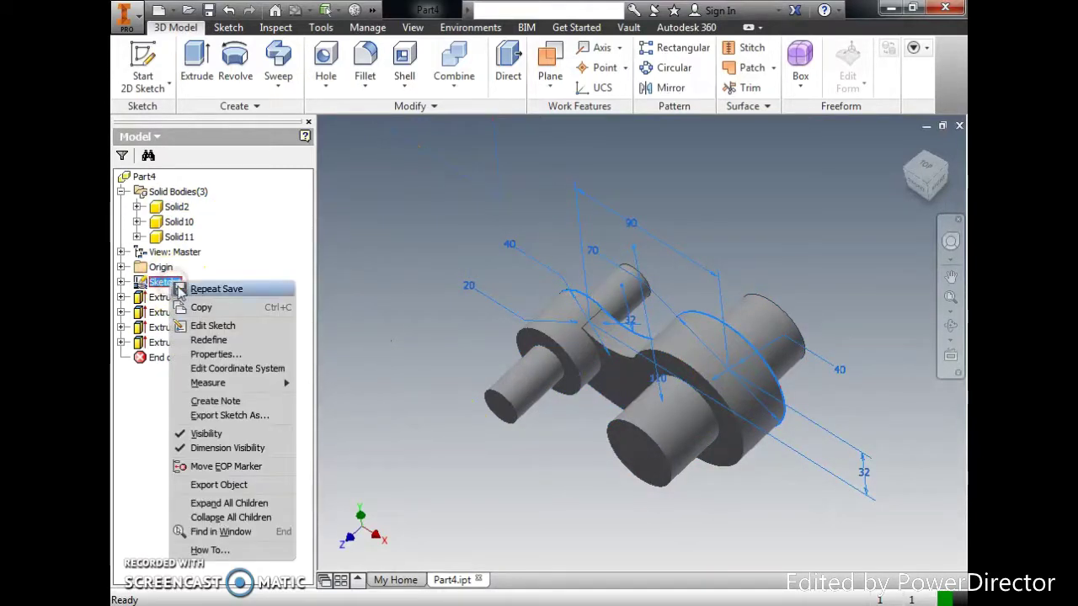
{"action": "left_click", "coordinate": [206, 434]}
{"action": "middle_click_drag", "start_coordinate": [546, 499], "coordinate": [598, 490], "text": "shift"}
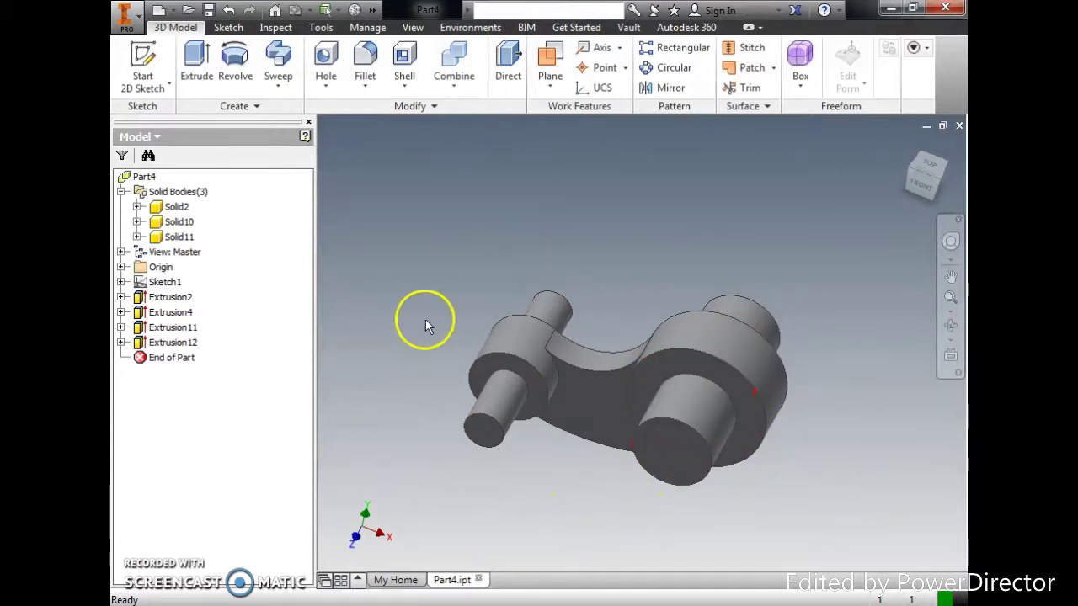
Make a new part named small_cyl from Solid10 only, without placing it in a target assembly
{"action": "left_click", "coordinate": [368, 27]}
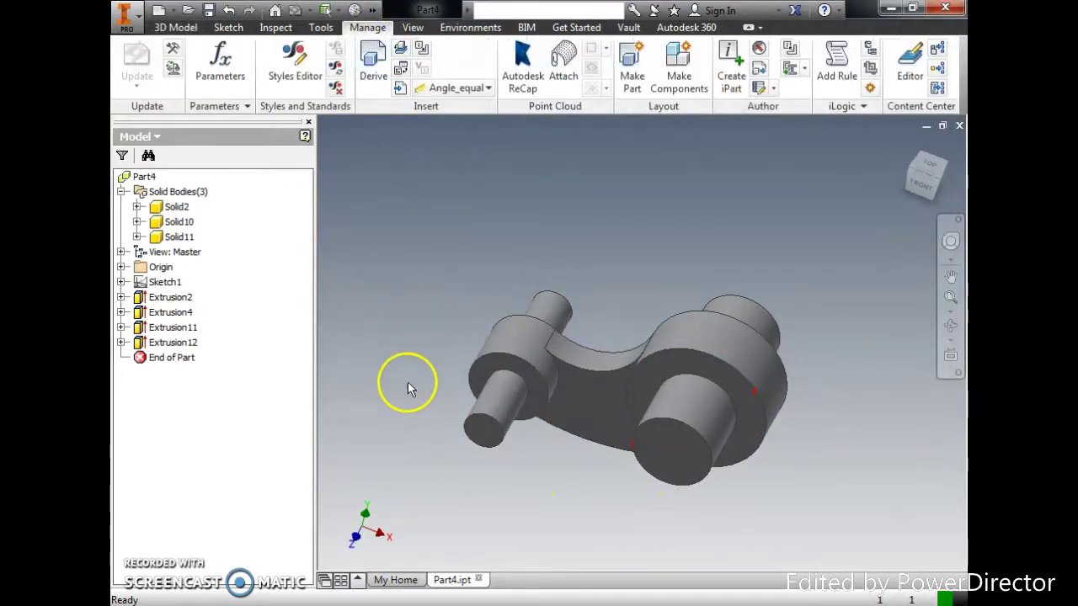
{"action": "left_click", "coordinate": [631, 84]}
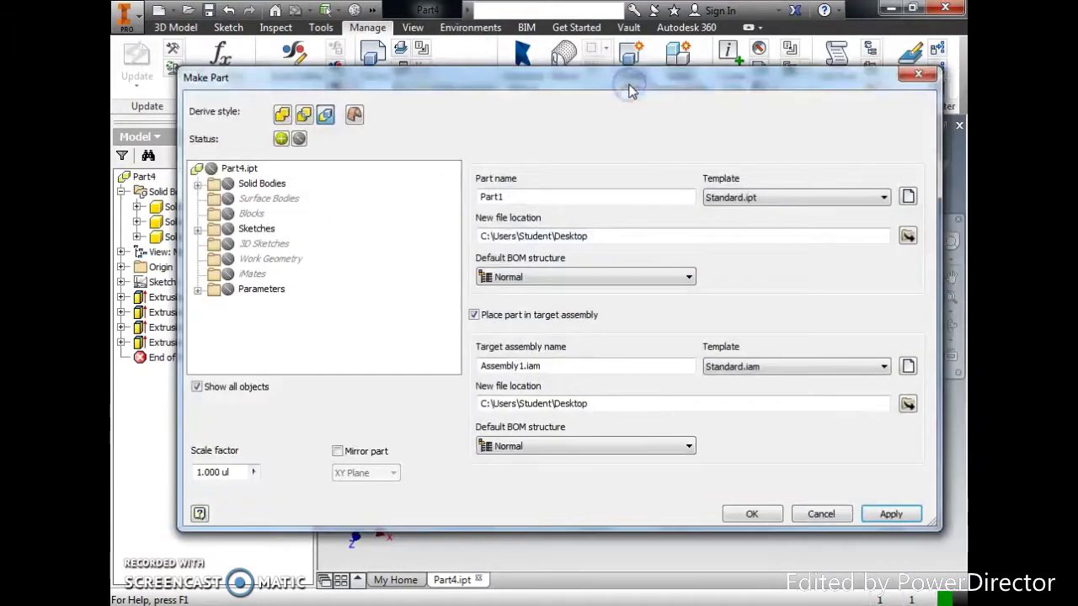
{"action": "left_click", "coordinate": [197, 184]}
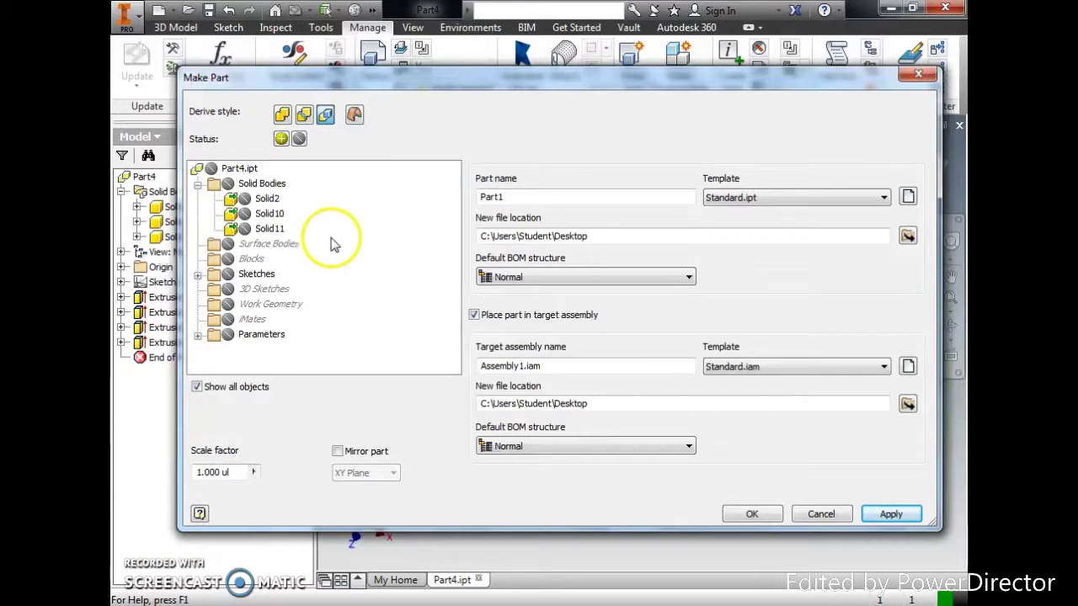
{"action": "left_click", "coordinate": [245, 214]}
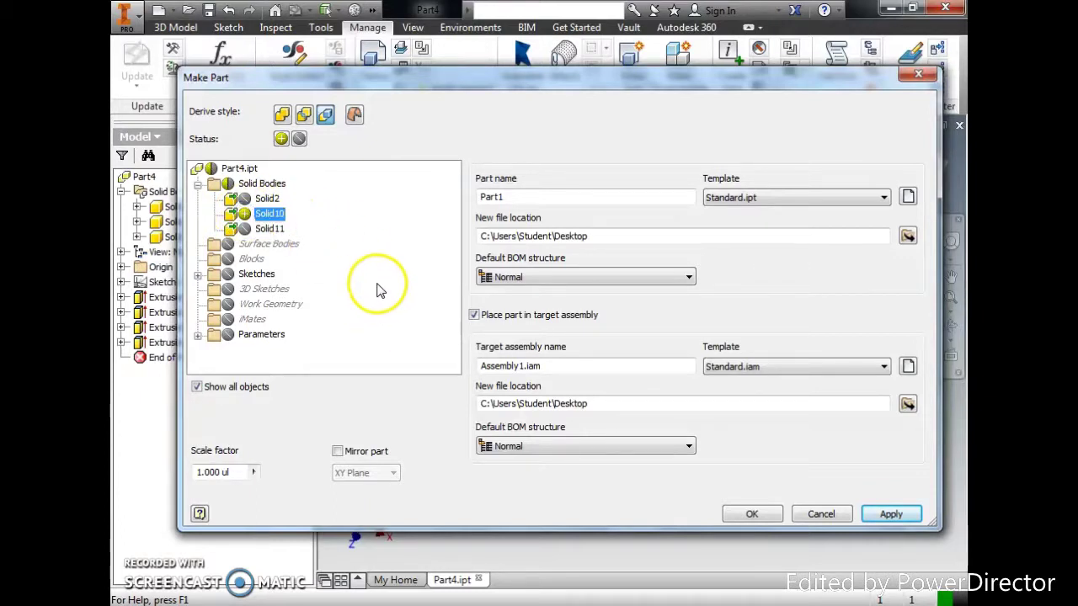
{"action": "left_click_drag", "start_coordinate": [541, 198], "coordinate": [407, 197]}
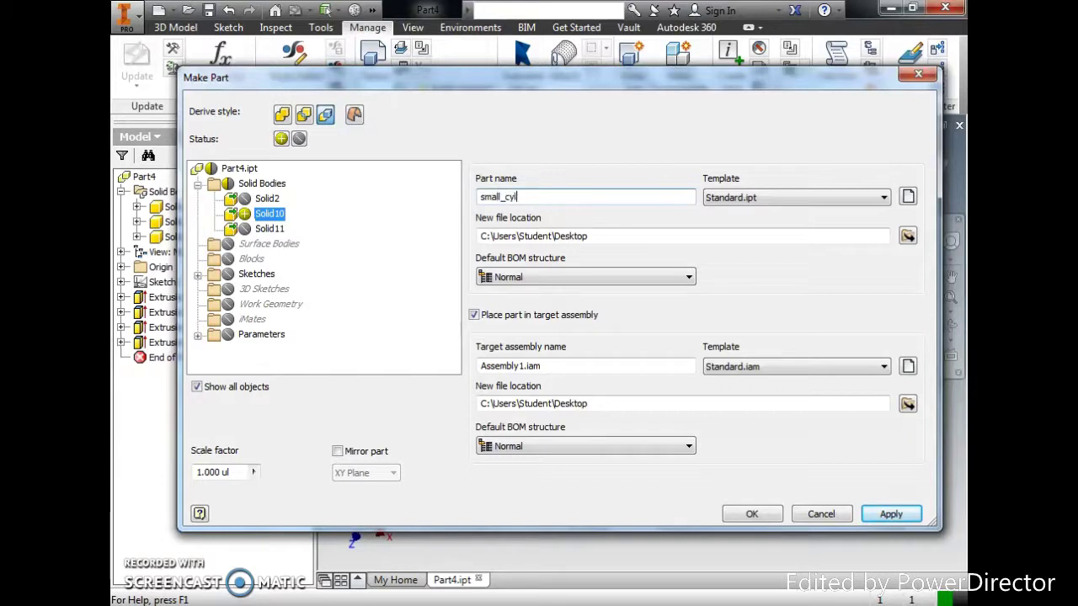
{"action": "left_click", "coordinate": [474, 316]}
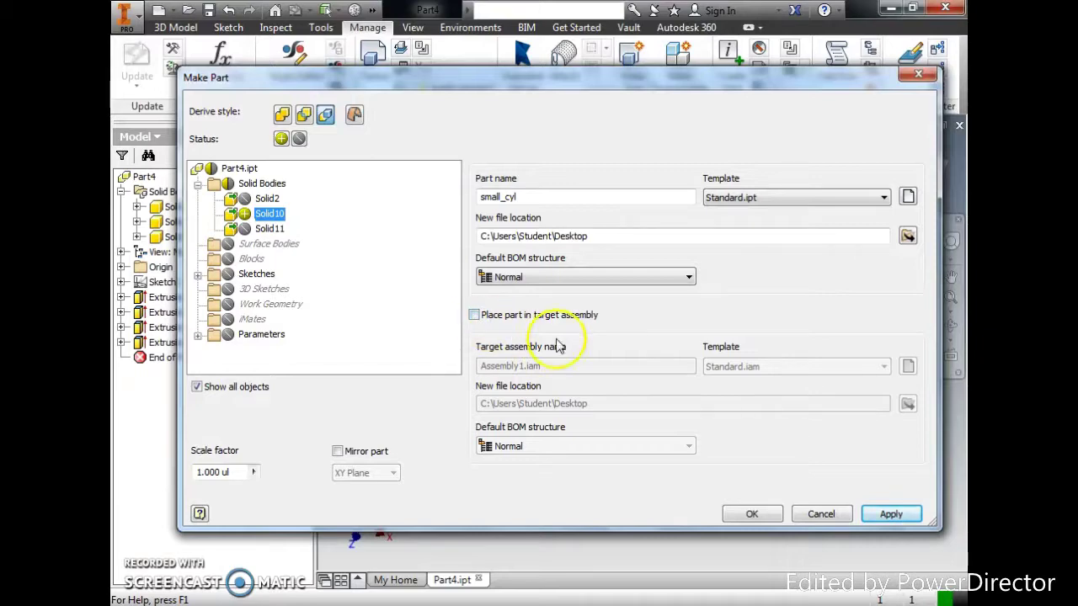
{"action": "left_click", "coordinate": [752, 514]}
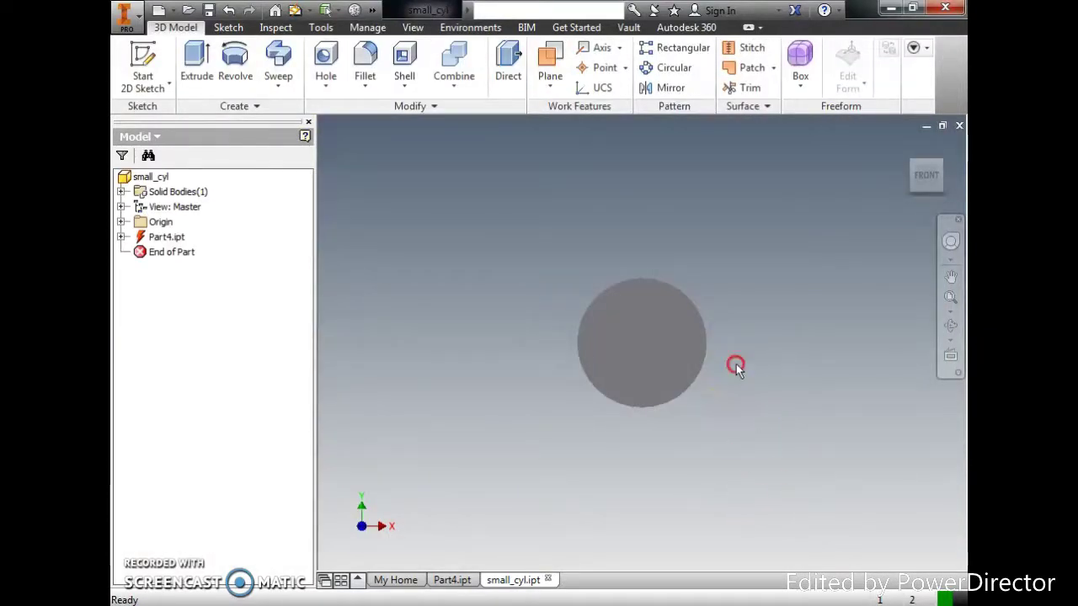
{"action": "middle_click_drag", "start_coordinate": [736, 364], "coordinate": [713, 385], "text": "shift"}
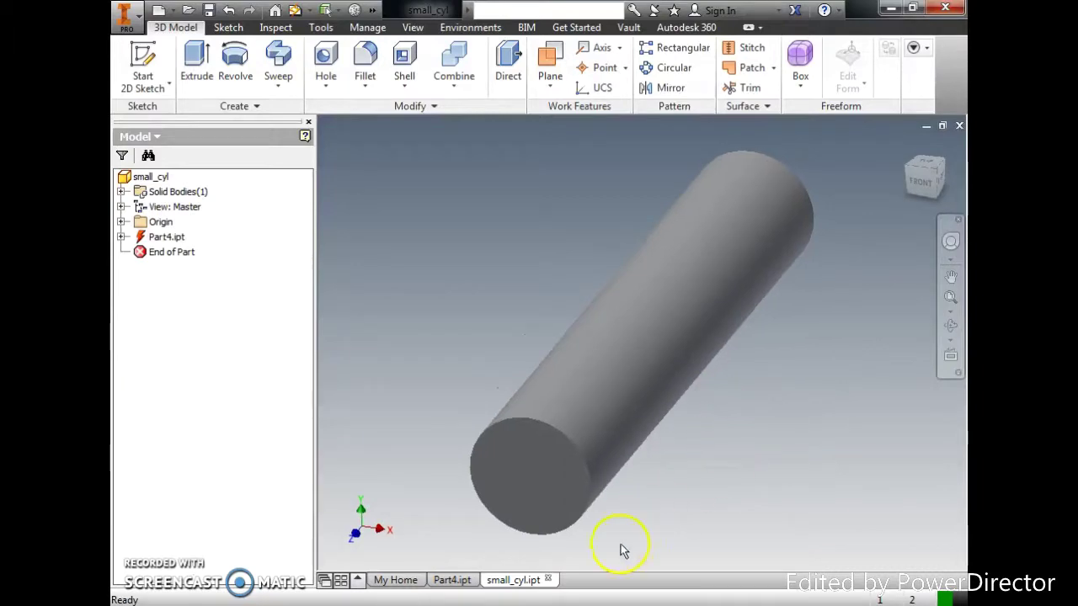
Make a new part named big_cly from only Solid11 of Part4, without placing it in a target assembly
{"action": "left_click", "coordinate": [452, 580]}
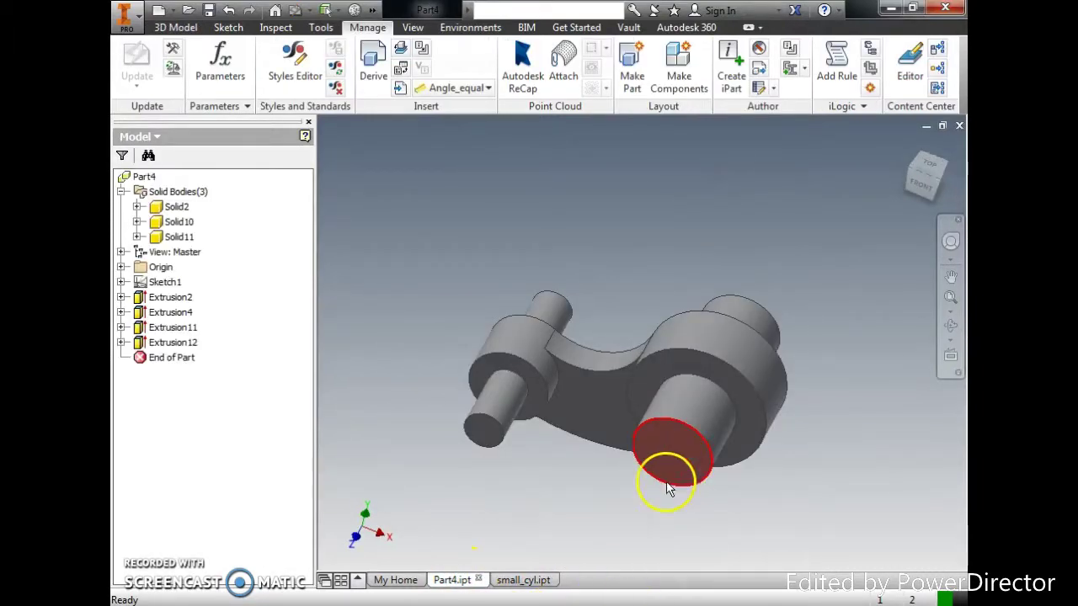
{"action": "left_click", "coordinate": [632, 67]}
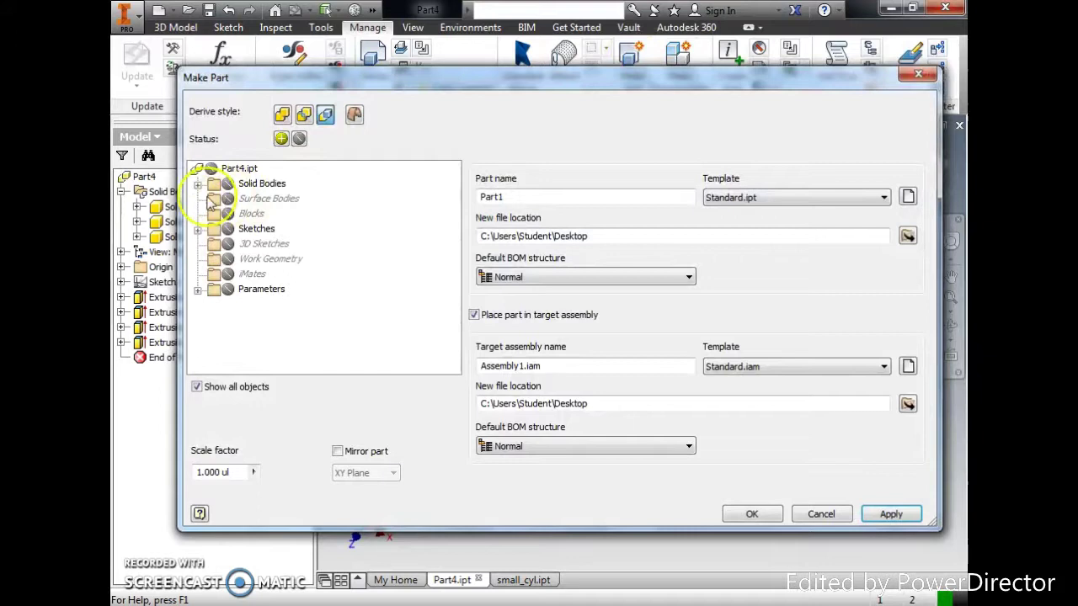
{"action": "left_click", "coordinate": [197, 184]}
{"action": "left_click", "coordinate": [270, 229]}
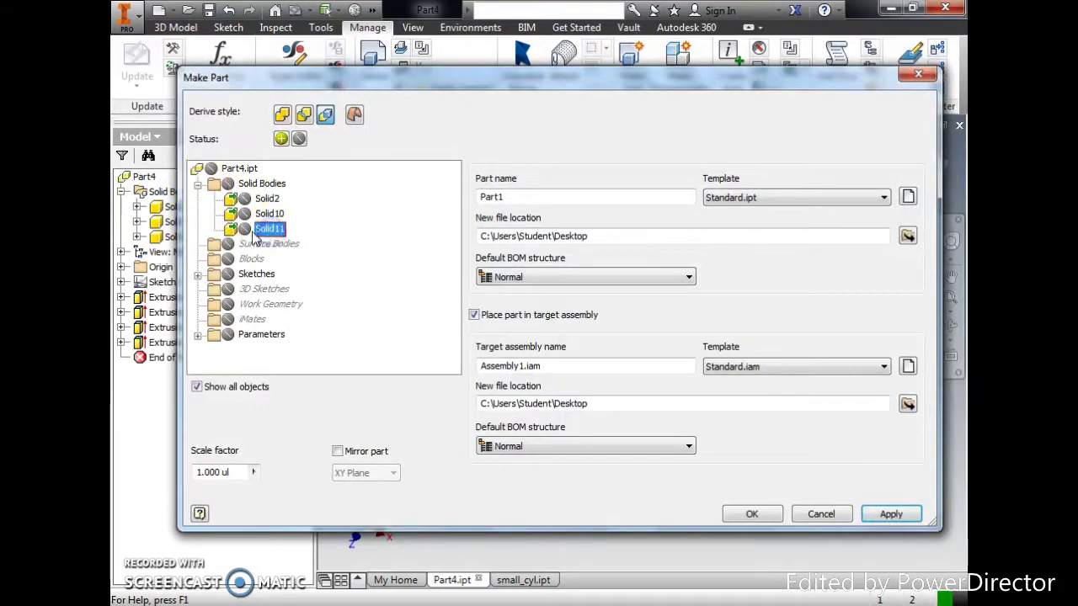
{"action": "left_click", "coordinate": [518, 198]}
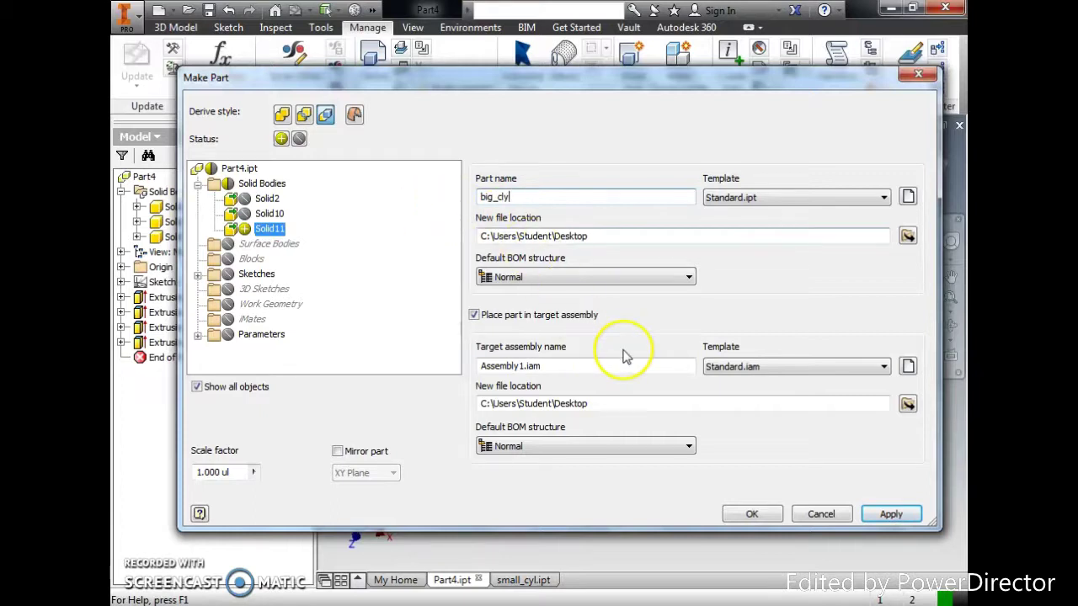
{"action": "left_click", "coordinate": [477, 317]}
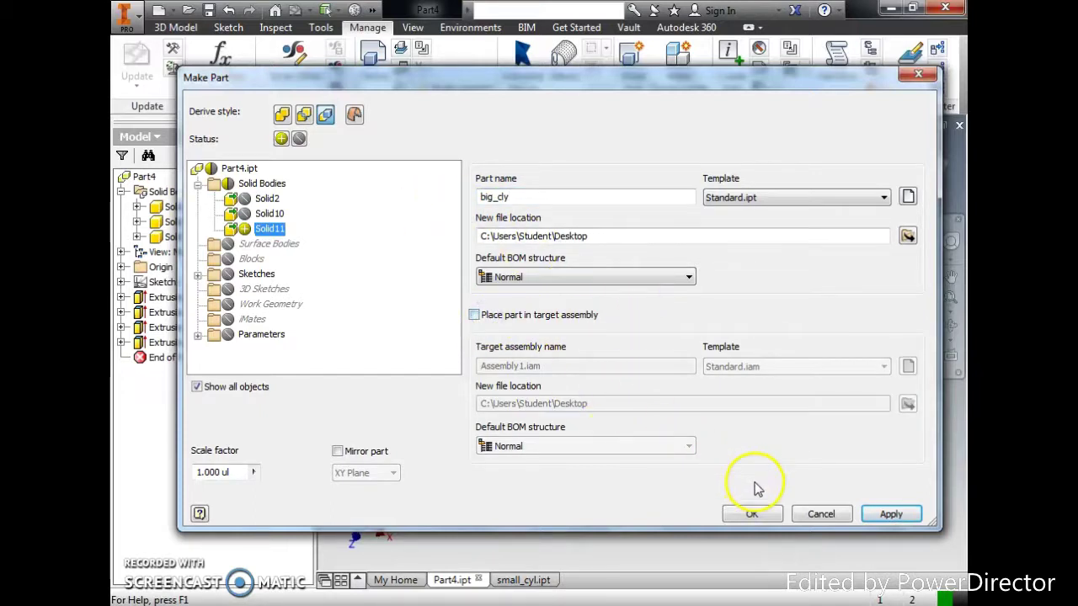
{"action": "left_click", "coordinate": [753, 514]}
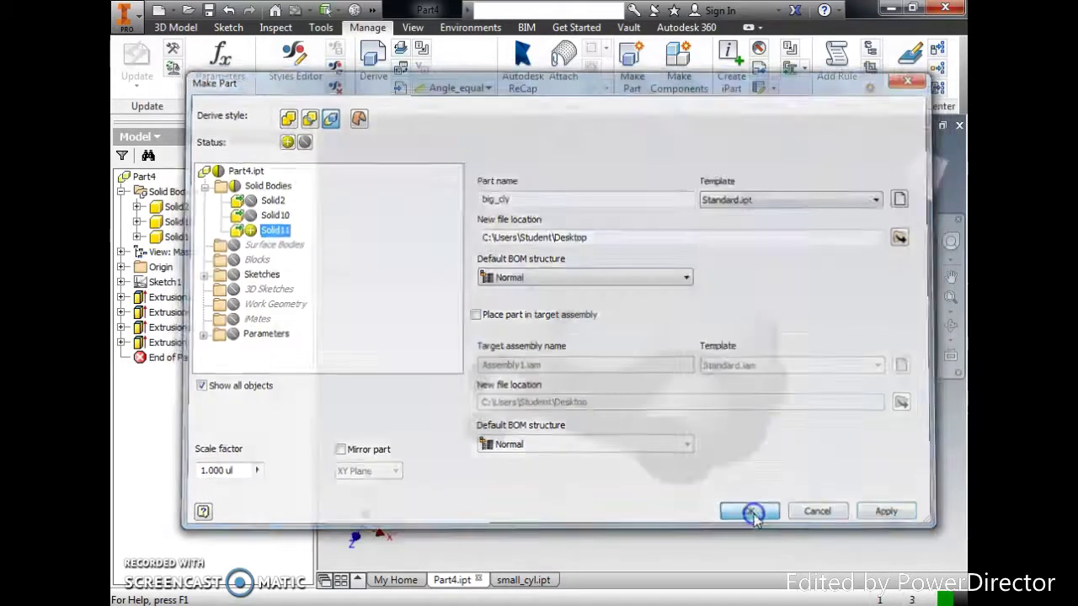
{"action": "middle_click_drag", "start_coordinate": [694, 354], "coordinate": [619, 391], "text": "shift"}
{"action": "left_click", "coordinate": [924, 178]}
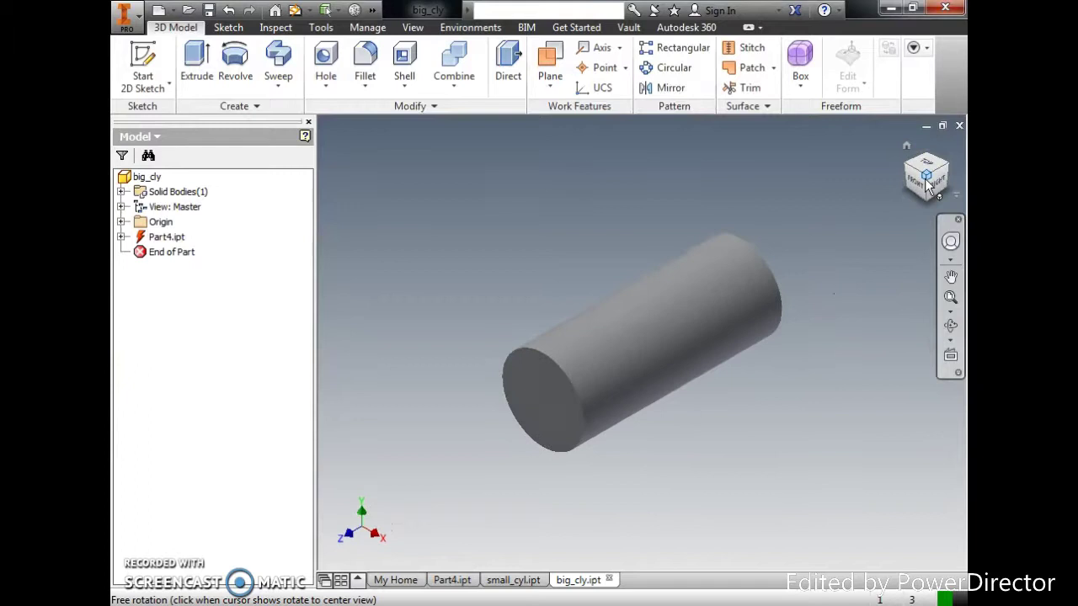
{"action": "left_click", "coordinate": [515, 580]}
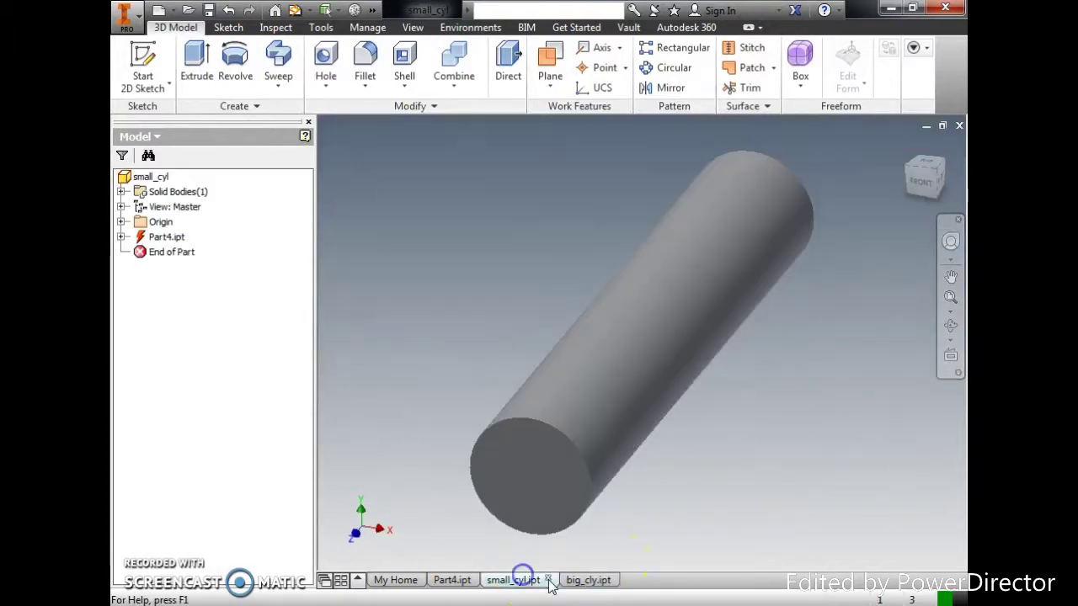
{"action": "left_click", "coordinate": [576, 580]}
{"action": "left_click", "coordinate": [523, 581]}
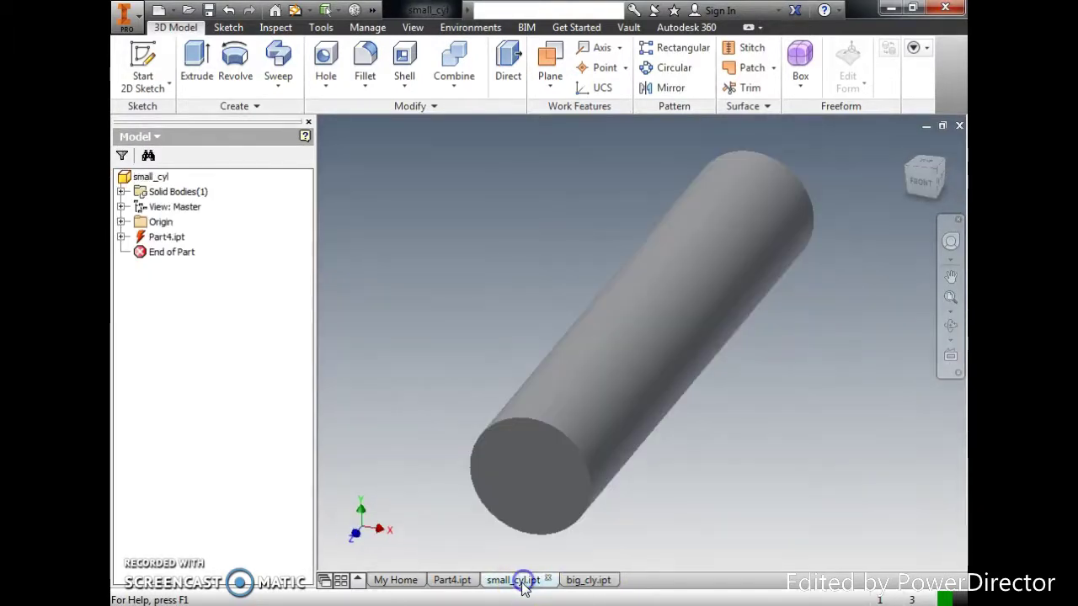
Make a new part named arm from only Solid2 of Part4, placing it in the target assembly Assembly1.iam
{"action": "left_click", "coordinate": [468, 581]}
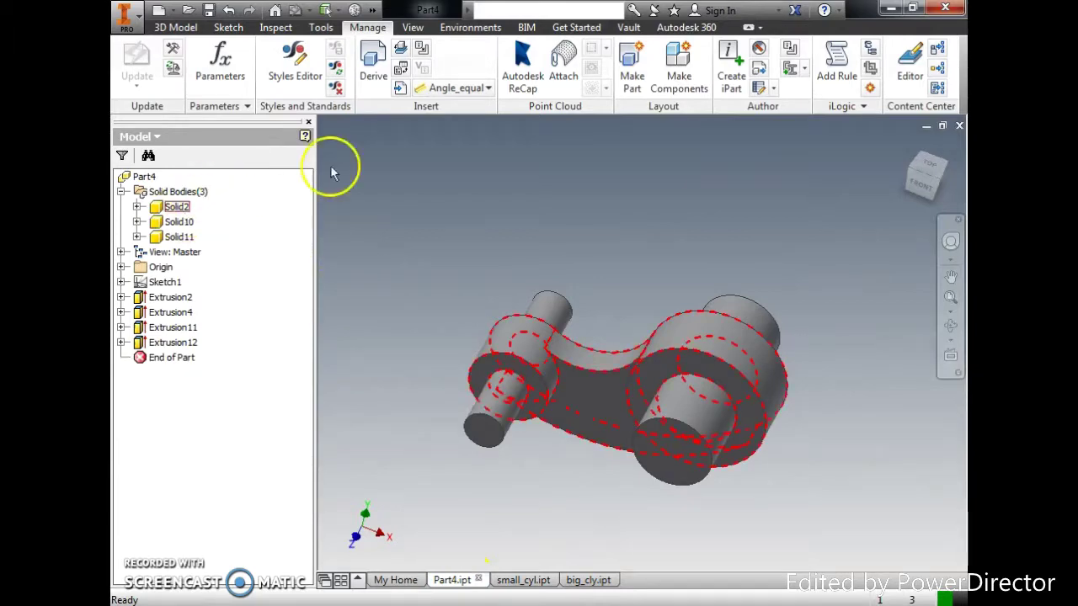
{"action": "left_click", "coordinate": [628, 75]}
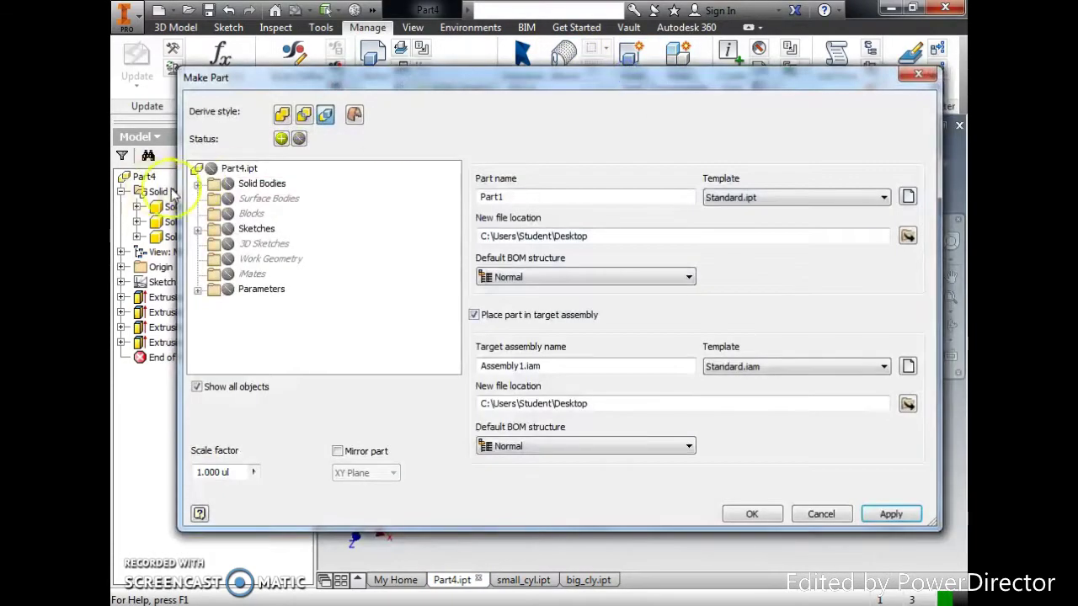
{"action": "left_click", "coordinate": [197, 184]}
{"action": "left_click", "coordinate": [245, 199]}
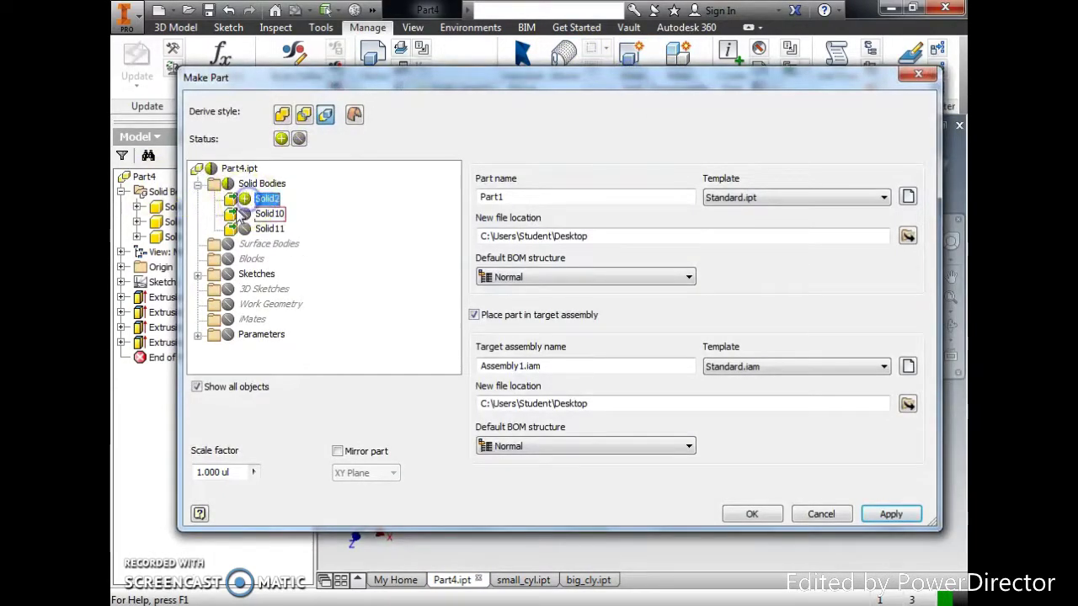
{"action": "left_click", "coordinate": [484, 198]}
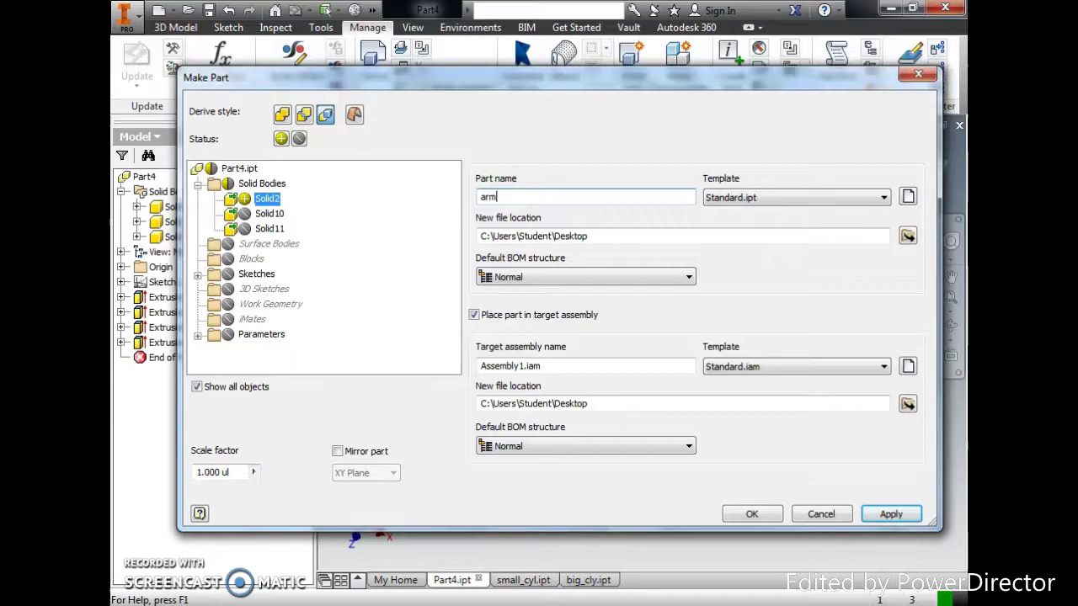
{"action": "left_click", "coordinate": [752, 513]}
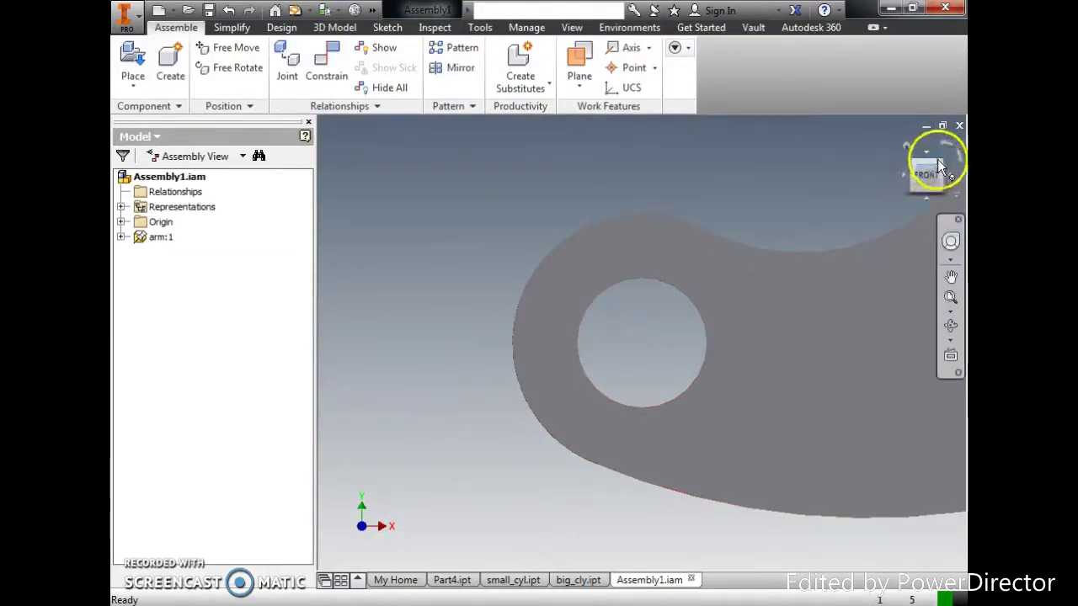
{"action": "left_click", "coordinate": [940, 164]}
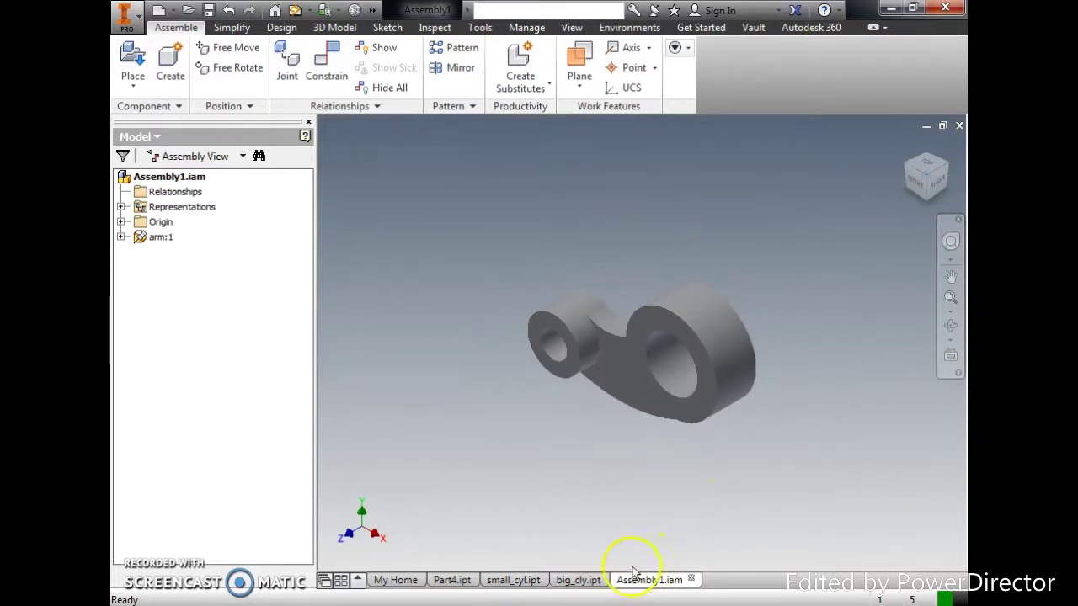
Review the derived small_cyl and big_cly parts and the Assembly1 assembly
{"action": "left_click", "coordinate": [512, 580]}
{"action": "left_click", "coordinate": [578, 581]}
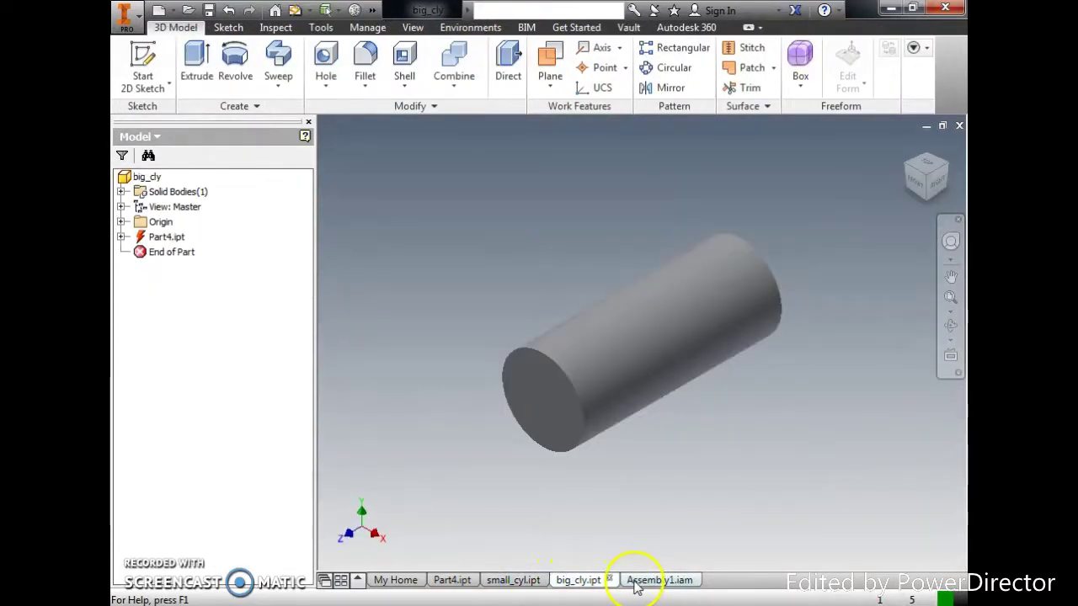
{"action": "left_click", "coordinate": [658, 580]}
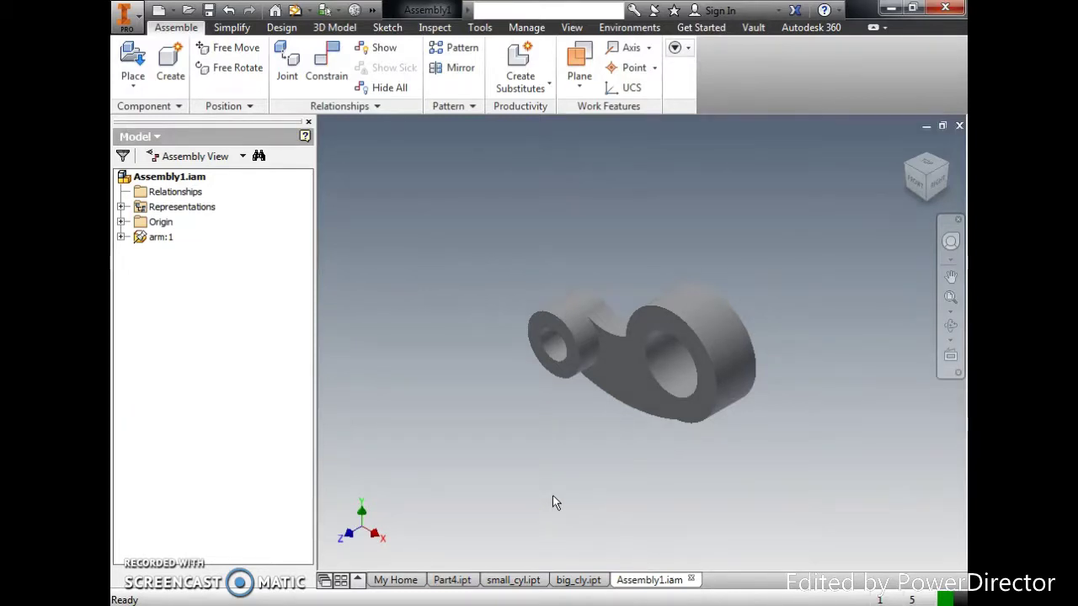
{"action": "left_click", "coordinate": [513, 580]}
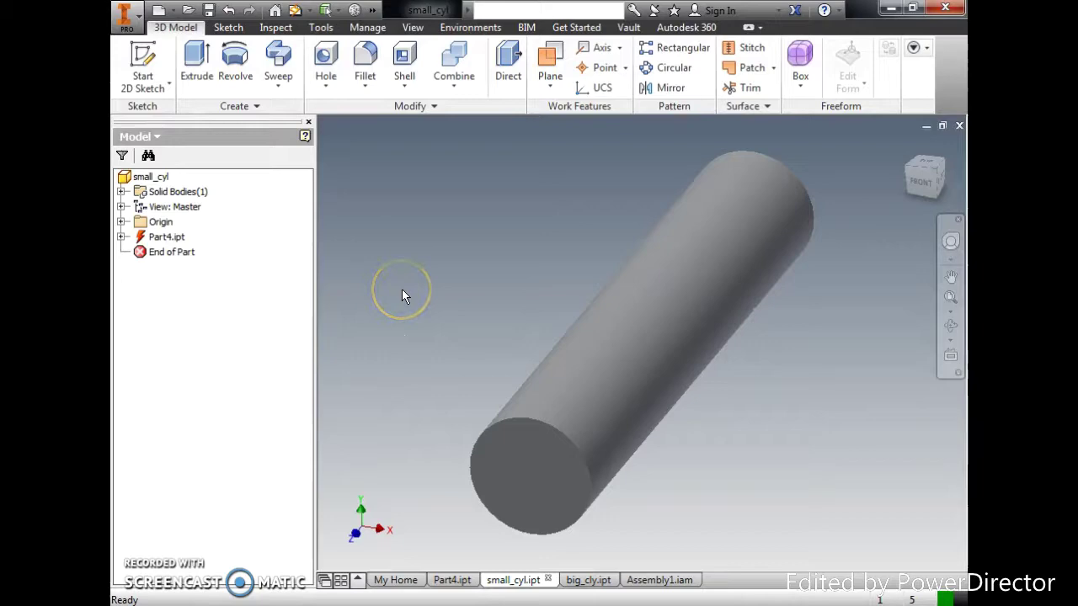
{"action": "left_click", "coordinate": [606, 531]}
Place one instance of the cylinder_small part from the Desktop into Assembly1, beside the arm's smaller end
{"action": "left_click", "coordinate": [640, 579]}
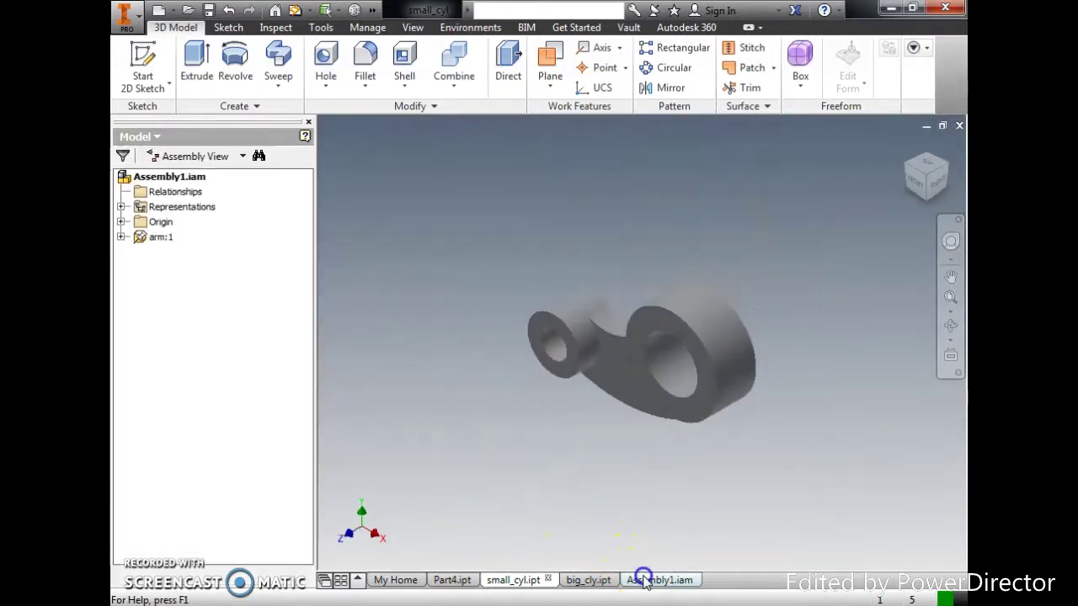
{"action": "left_click", "coordinate": [548, 439]}
{"action": "left_click", "coordinate": [133, 80]}
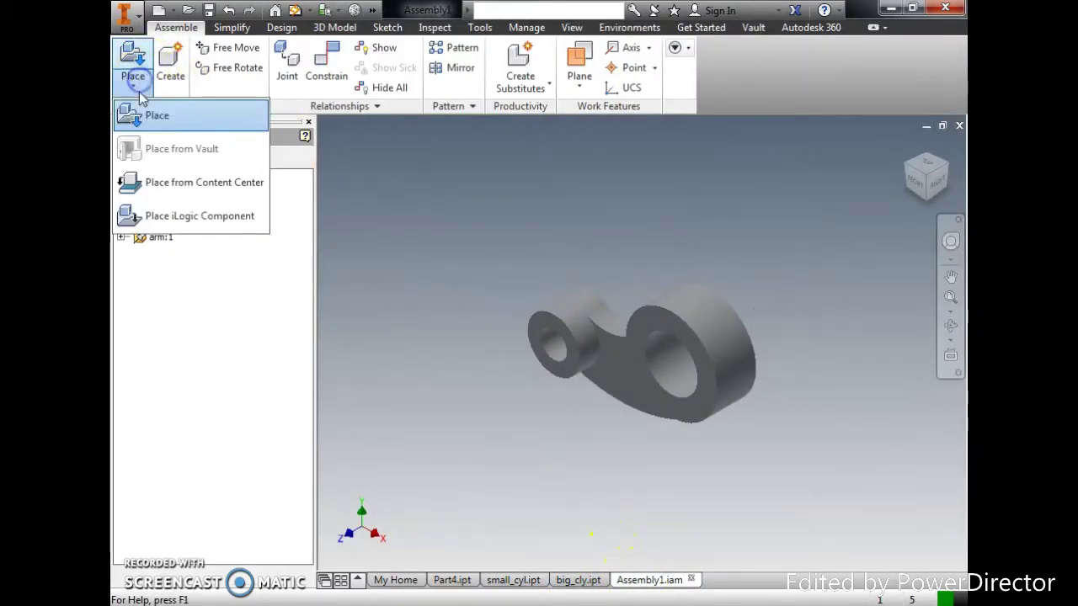
{"action": "left_click", "coordinate": [145, 112]}
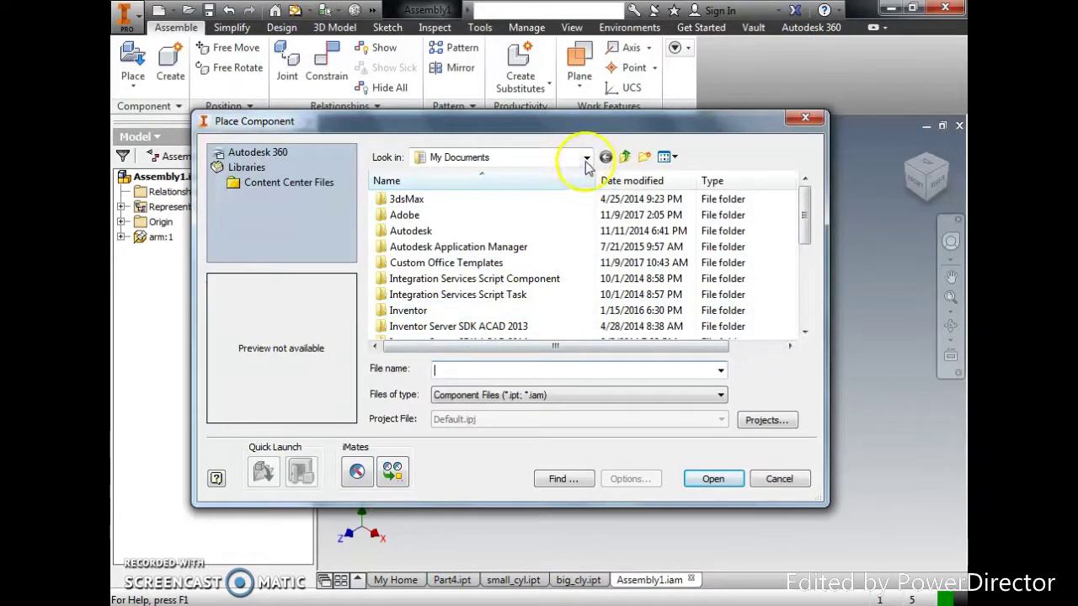
{"action": "left_click", "coordinate": [623, 157]}
{"action": "left_click", "coordinate": [586, 157]}
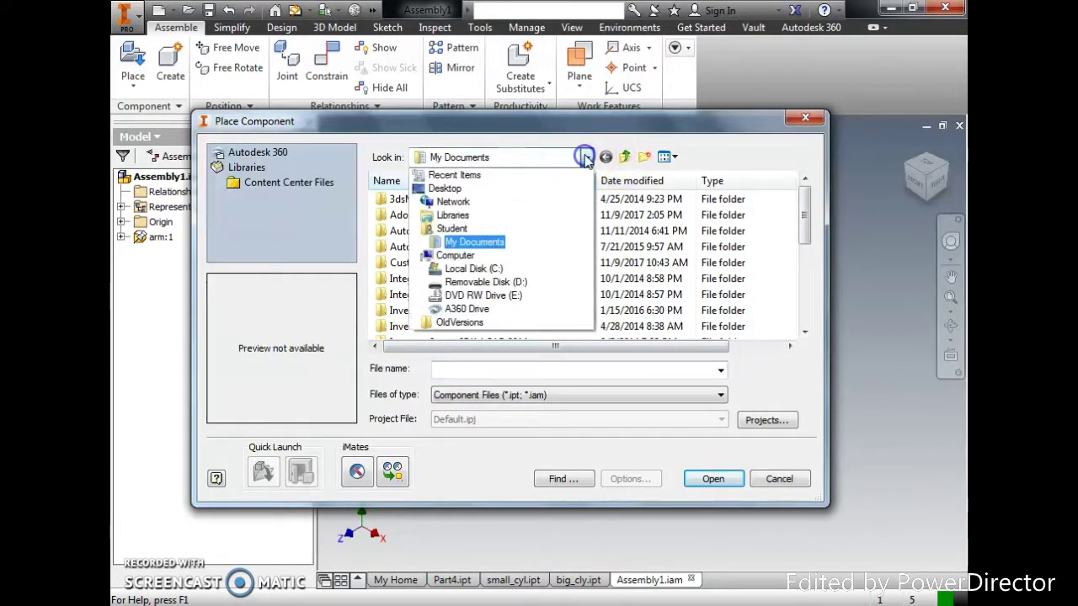
{"action": "left_click", "coordinate": [527, 185]}
{"action": "left_click", "coordinate": [686, 280]}
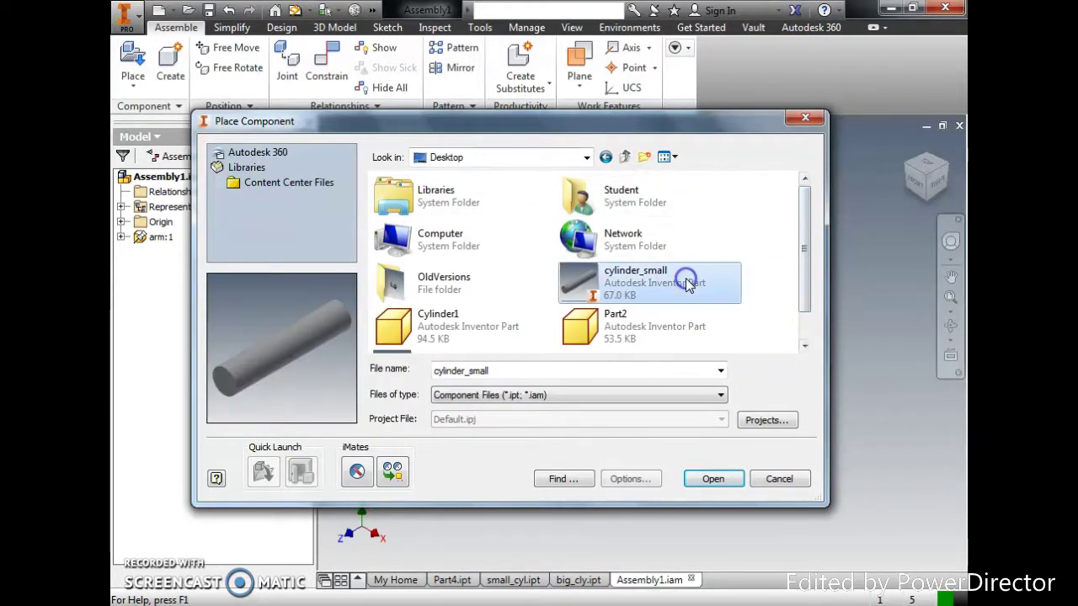
{"action": "left_click", "coordinate": [714, 479]}
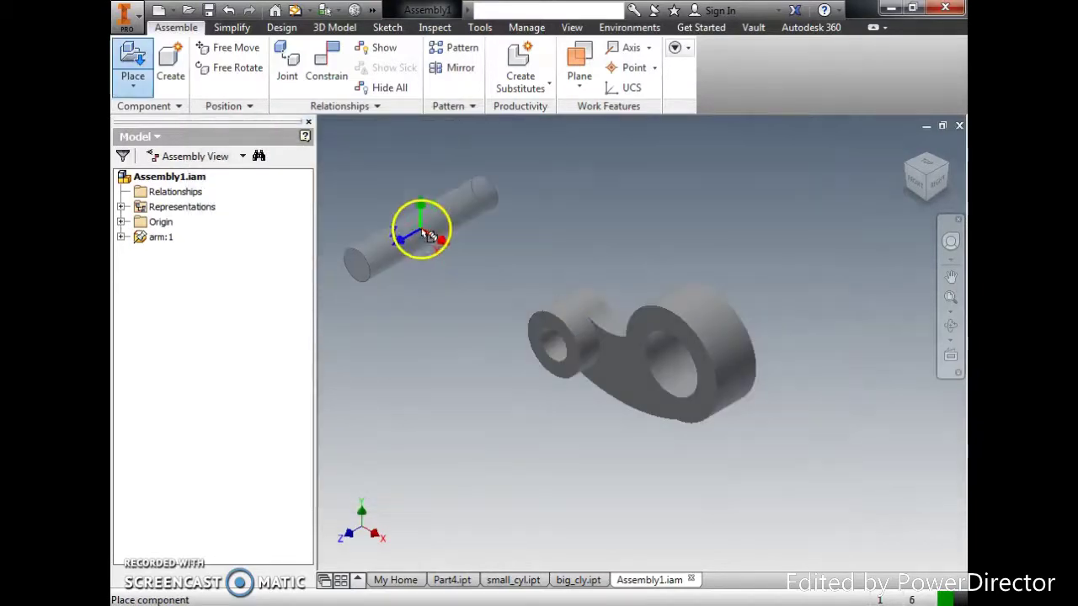
{"action": "left_click", "coordinate": [483, 266]}
{"action": "key", "text": "Escape"}
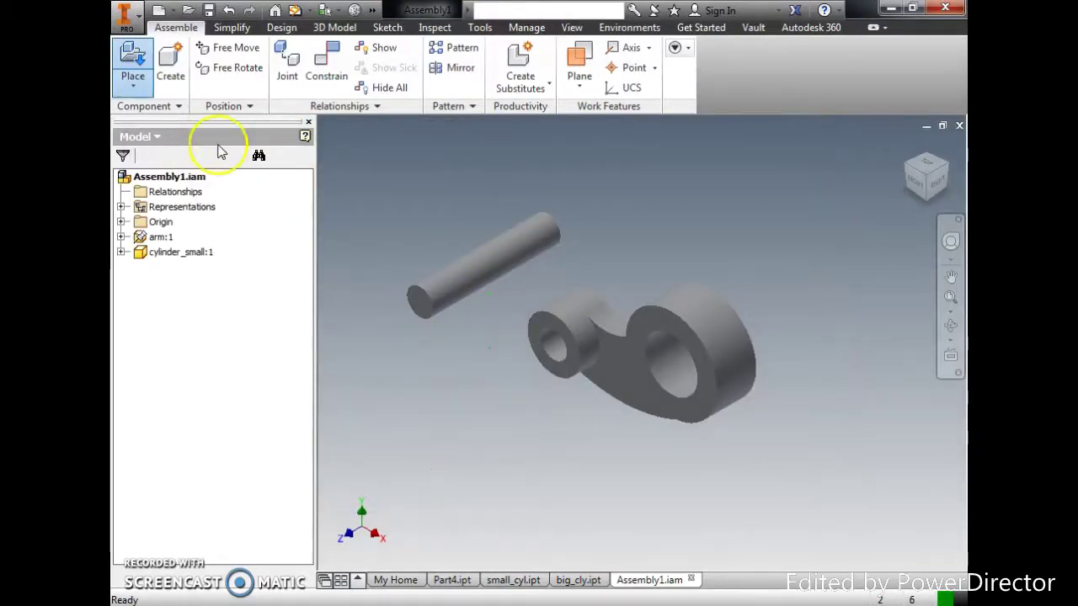
{"action": "left_click", "coordinate": [132, 55]}
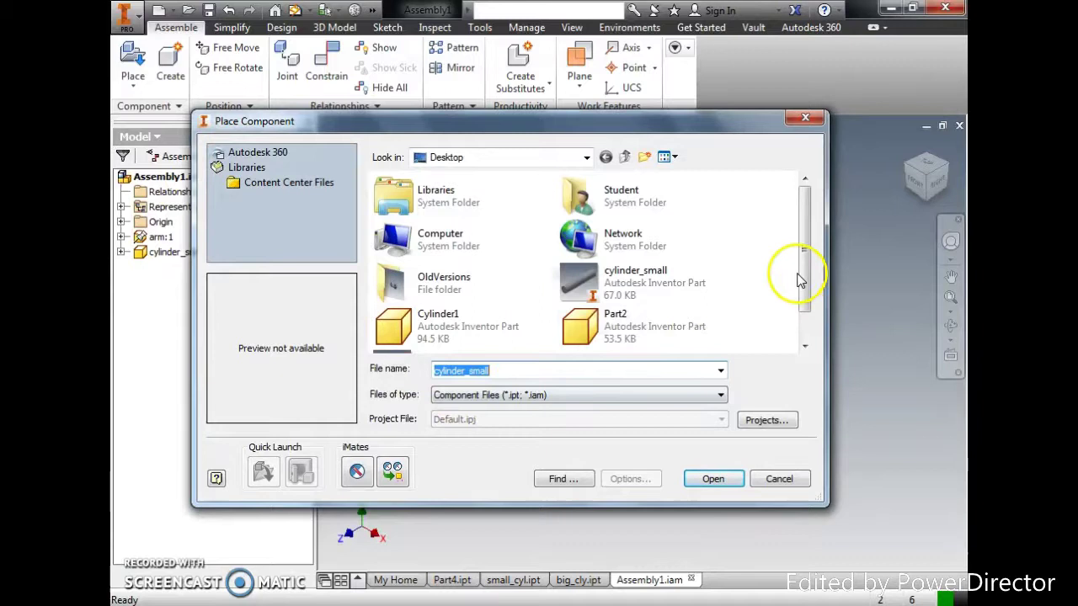
{"action": "left_click", "coordinate": [666, 333]}
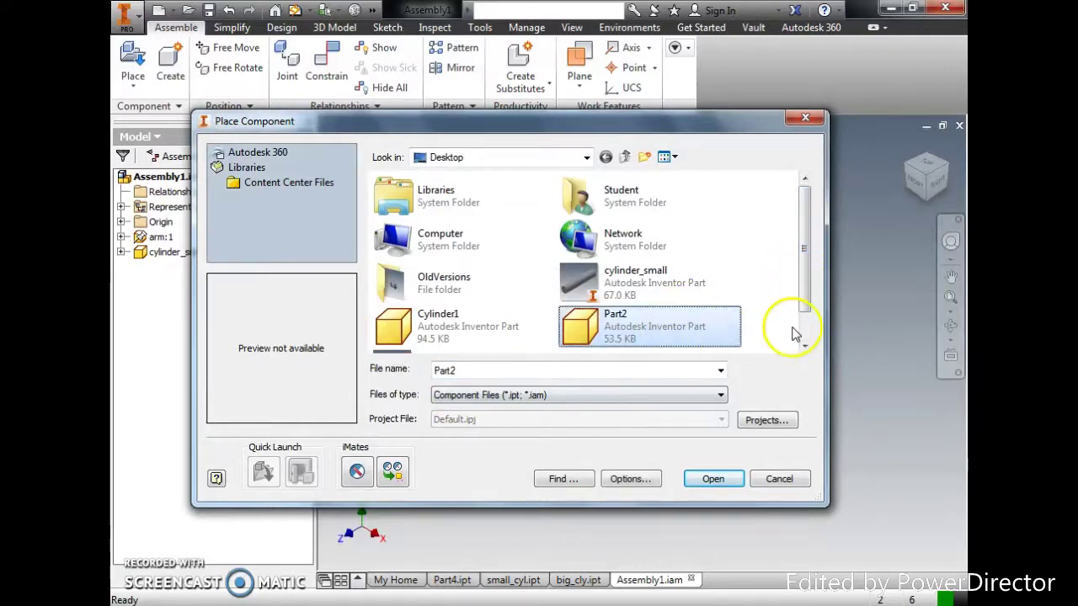
{"action": "left_click_drag", "start_coordinate": [805, 287], "coordinate": [821, 265]}
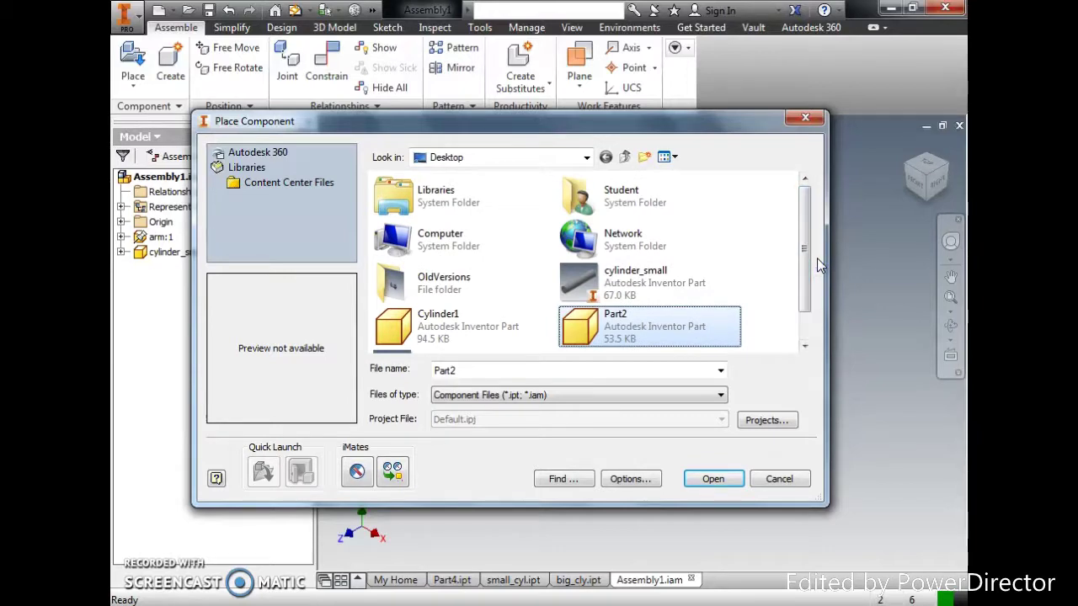
{"action": "left_click", "coordinate": [766, 480]}
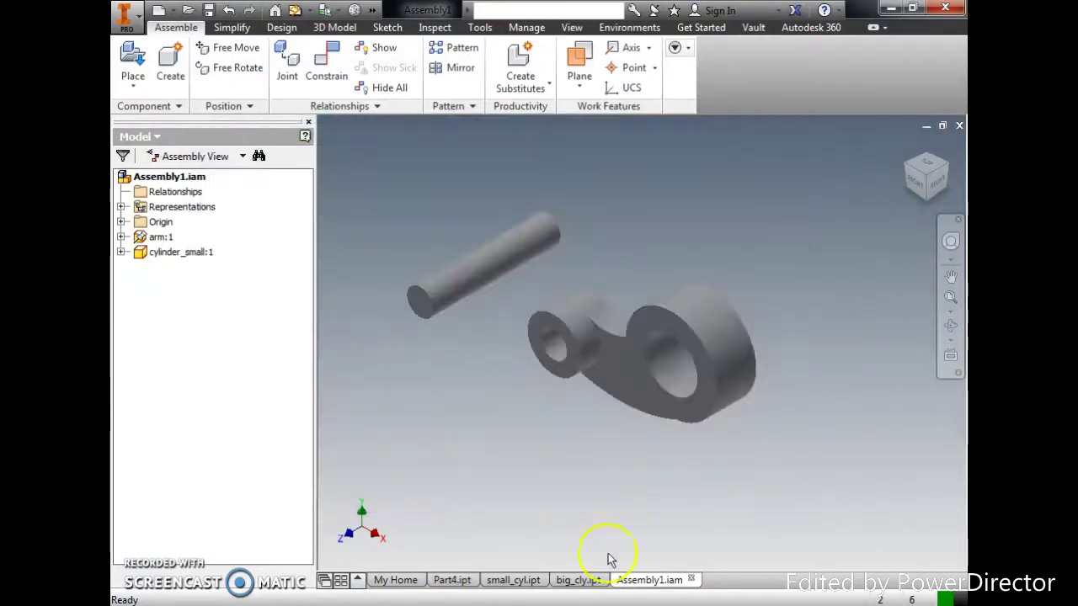
Save the big_cly part together with its dependent file Part4.ipt
{"action": "left_click", "coordinate": [578, 580]}
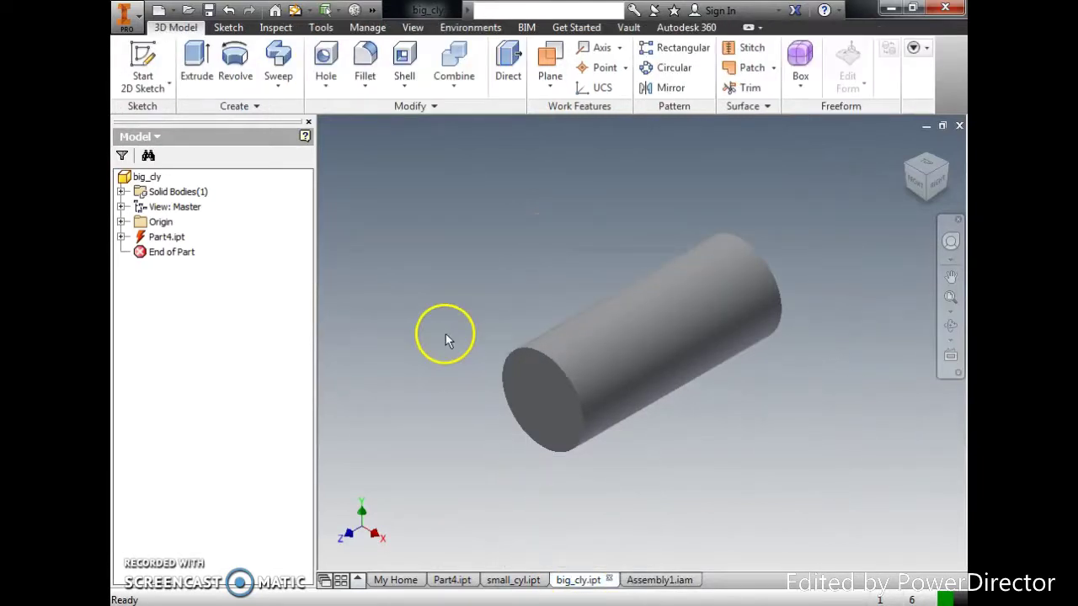
{"action": "key", "text": "ctrl+s"}
{"action": "left_click", "coordinate": [625, 395]}
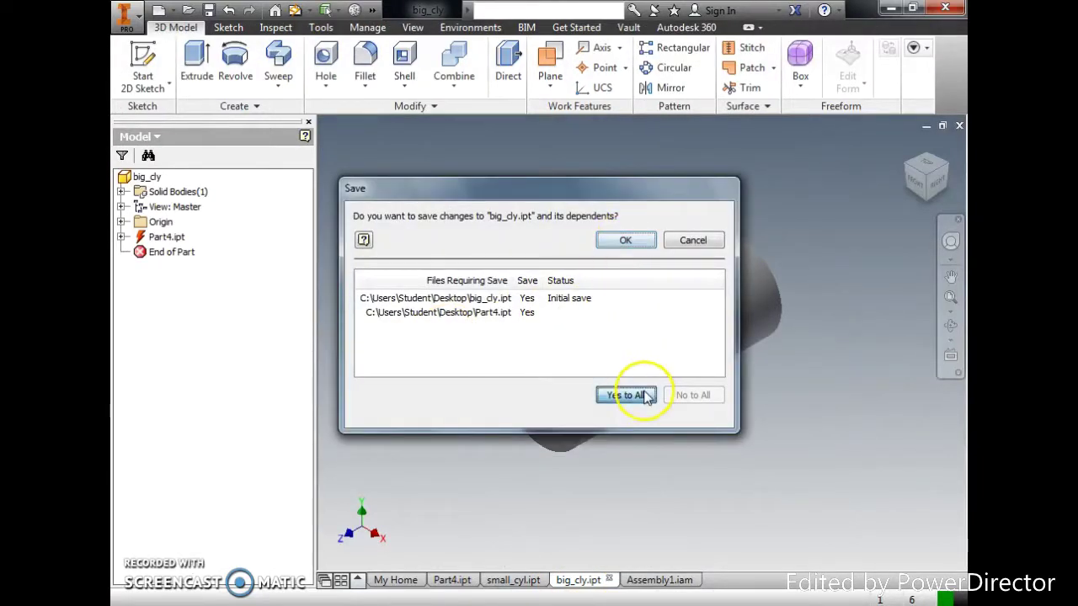
{"action": "left_click", "coordinate": [626, 240]}
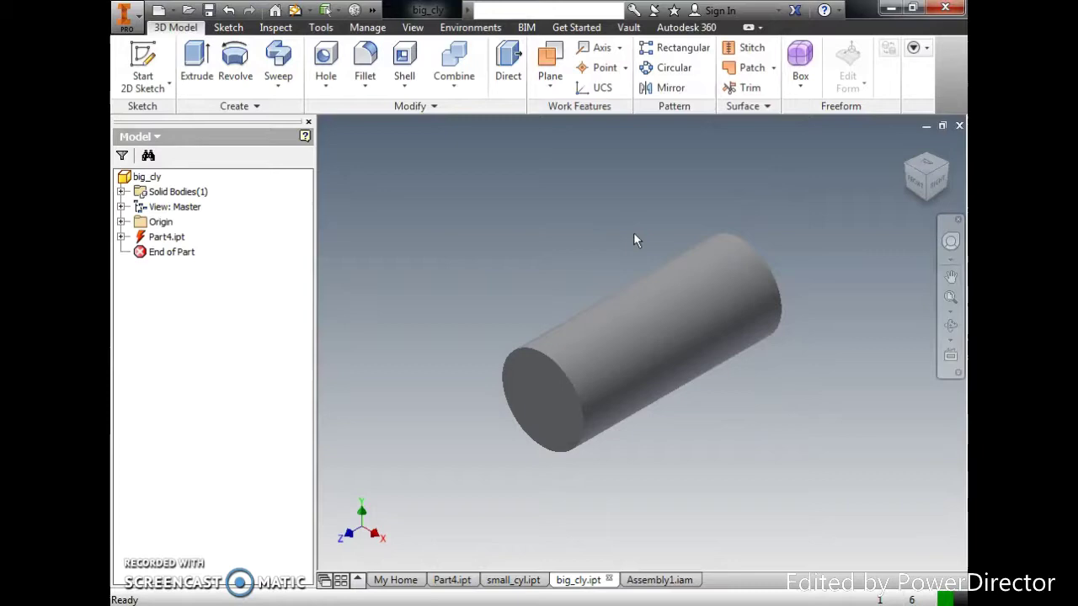
Place one instance of the big_cly part from the Desktop into Assembly1, beside the arm's larger end
{"action": "left_click", "coordinate": [652, 580]}
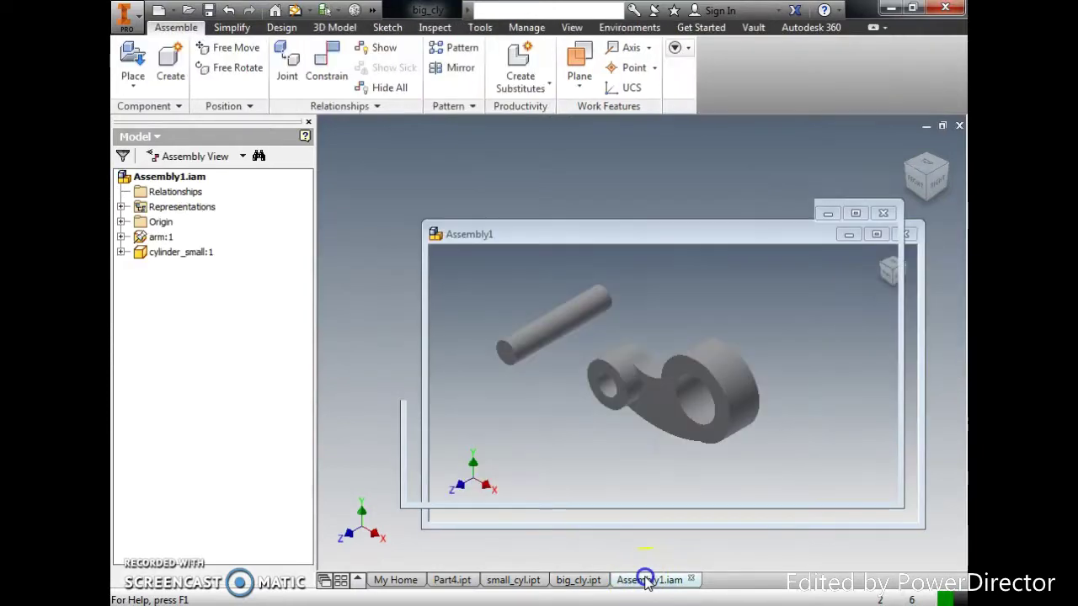
{"action": "left_click", "coordinate": [132, 67]}
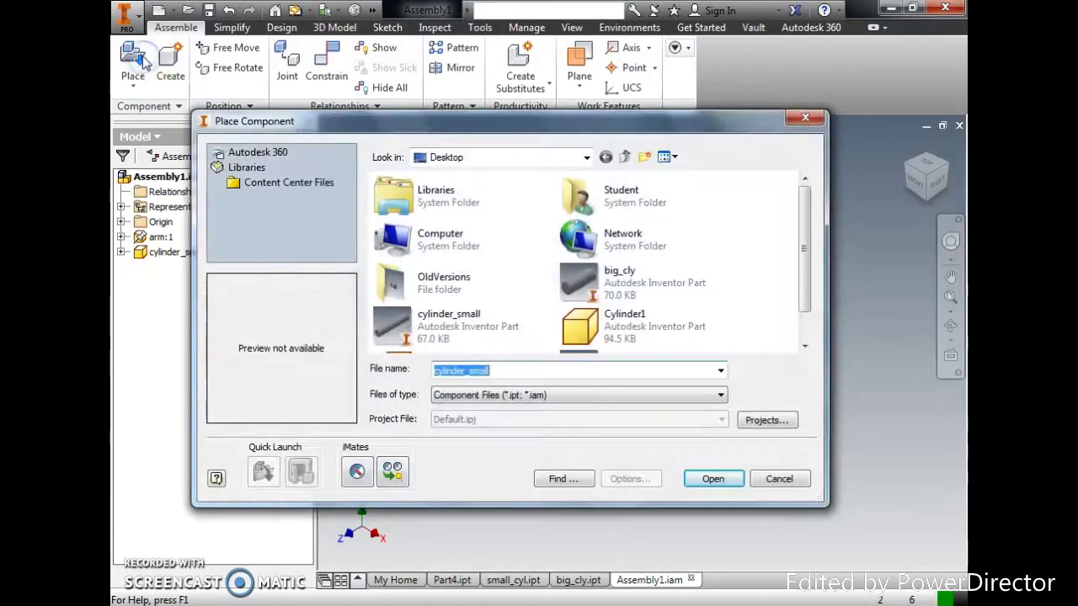
{"action": "left_click", "coordinate": [707, 282]}
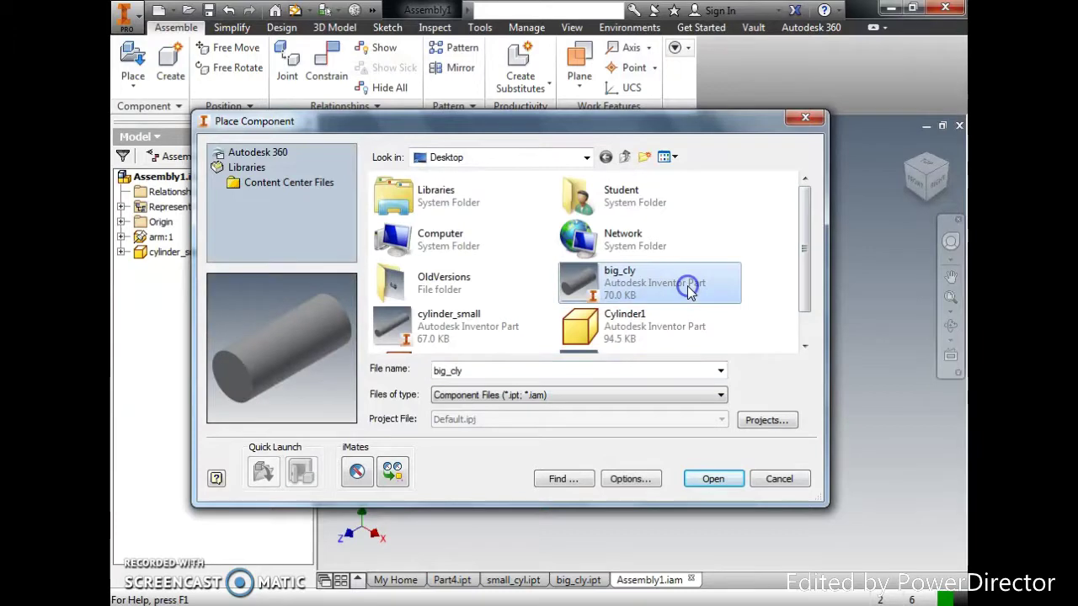
{"action": "left_click", "coordinate": [713, 478]}
{"action": "left_click", "coordinate": [789, 493]}
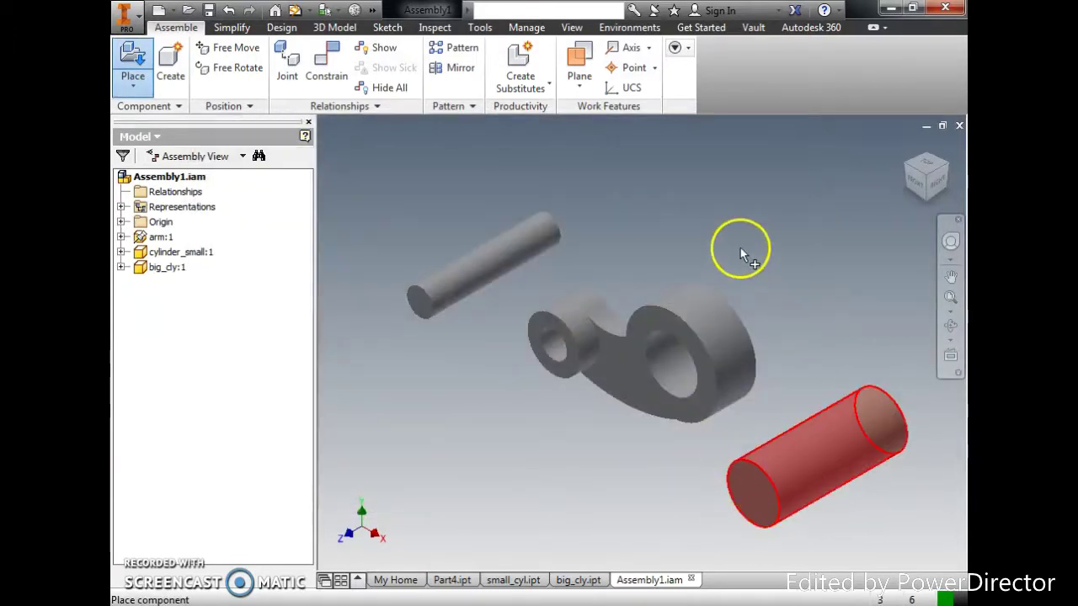
{"action": "key", "text": "Escape"}
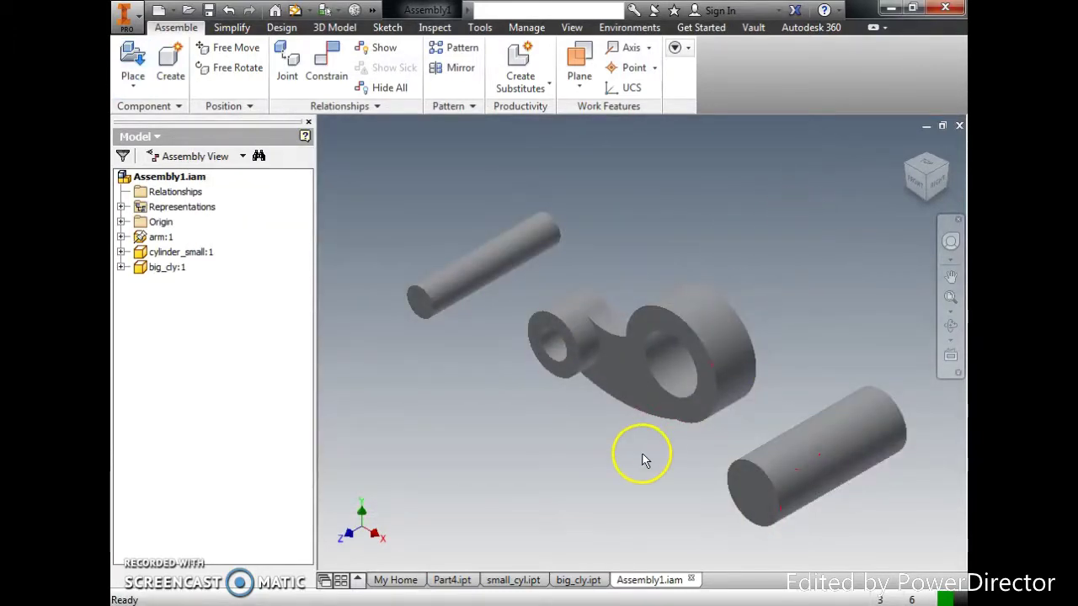
{"action": "mouse_move", "coordinate": [641, 454]}
{"action": "middle_mouse_down", "text": "shift"}
{"action": "mouse_move", "coordinate": [677, 447]}
{"action": "mouse_move", "coordinate": [635, 449]}
{"action": "mouse_move", "coordinate": [643, 457]}
{"action": "middle_mouse_up", "text": "shift"}
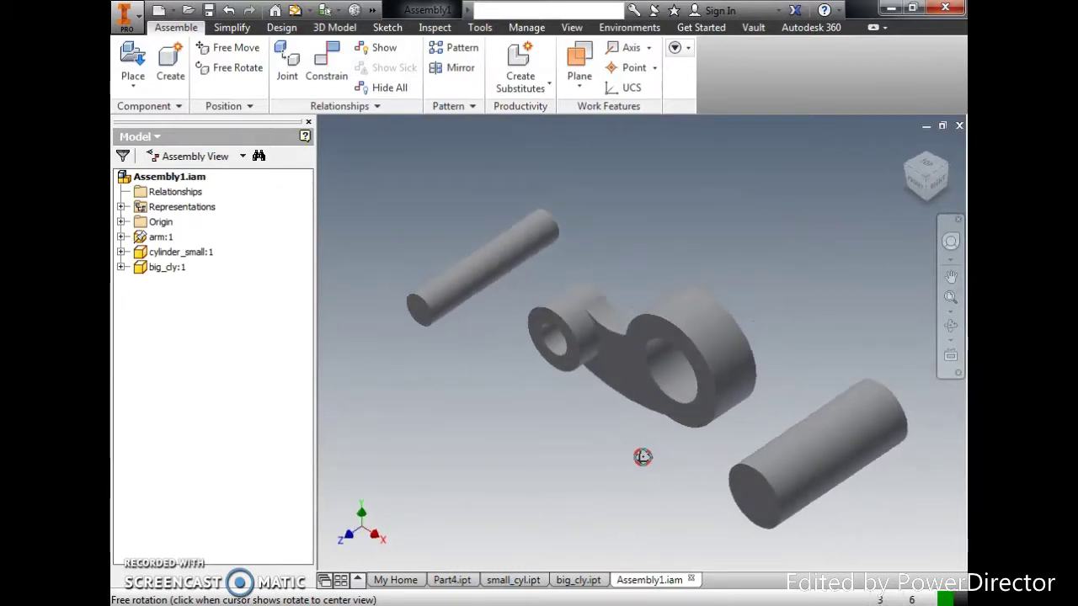